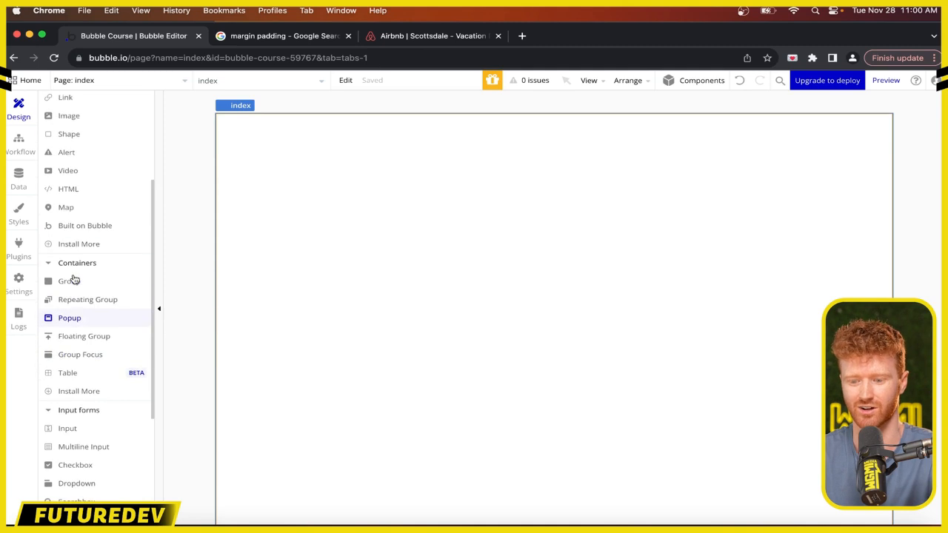
Step: Draw a Group container about 816 by 507 px in the middle of the index page
scroll(74, 278, "up", 2)
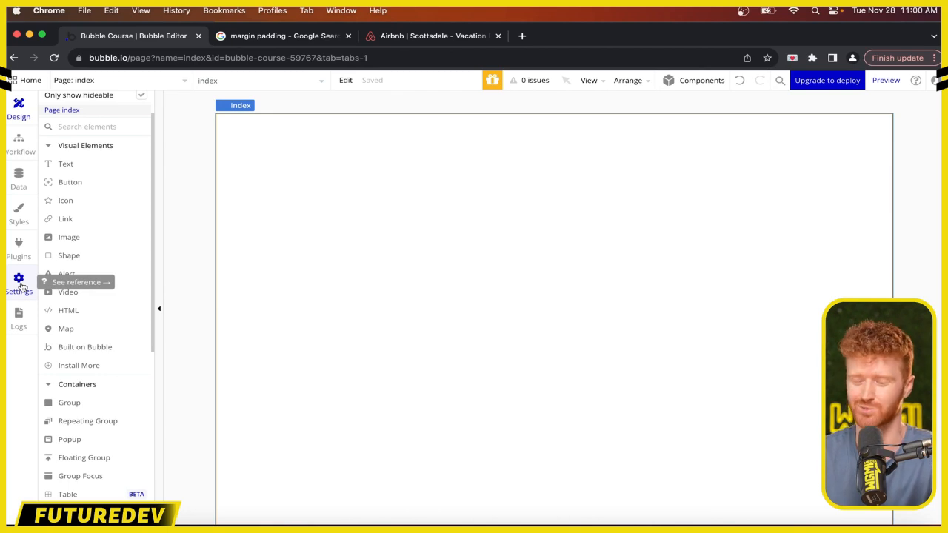
scroll(126, 354, "down", 2)
left_click(92, 341)
mouse_move(308, 181)
left_mouse_down()
mouse_move(696, 385)
mouse_move(820, 472)
left_mouse_up()
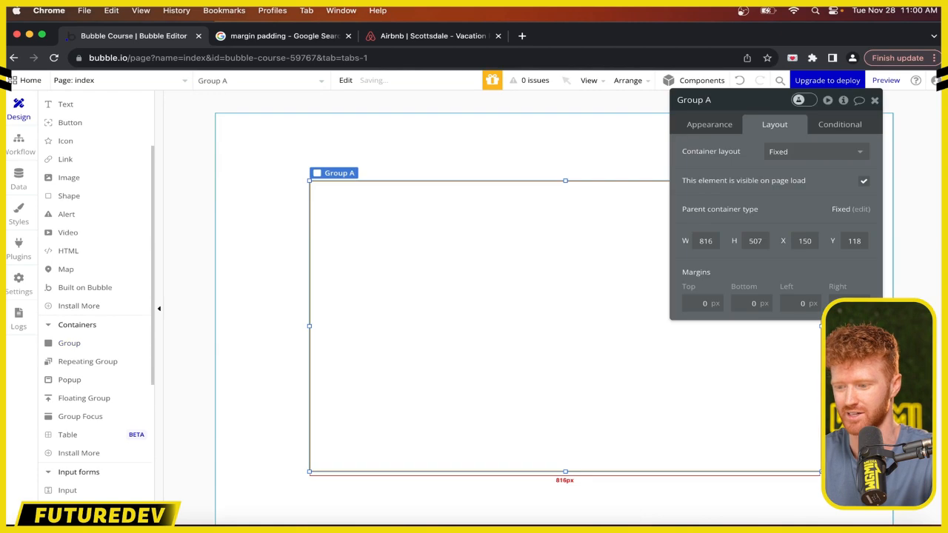
Step: Detach the group's style, give it a flat red background color, and close its property editor
left_click(720, 125)
left_click_drag(800, 337, 818, 314)
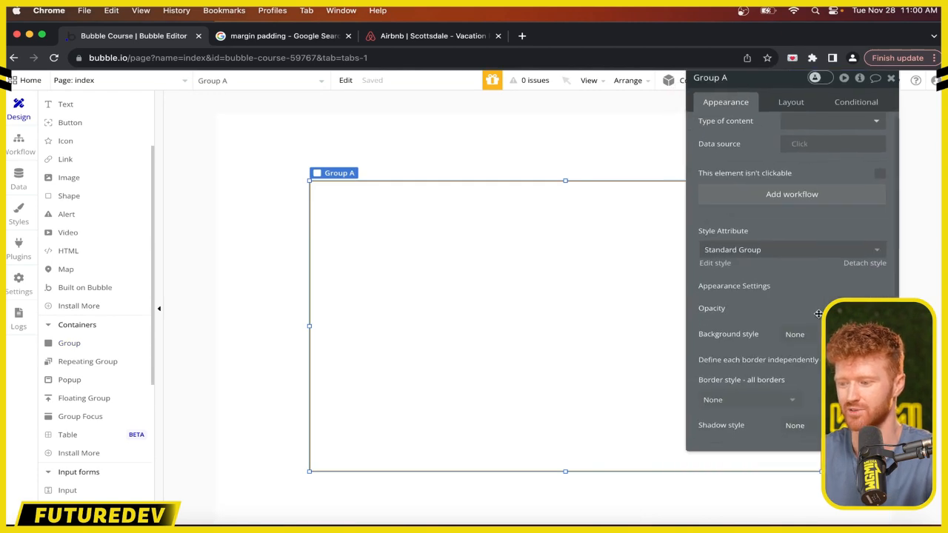
left_click(859, 263)
left_click(800, 319)
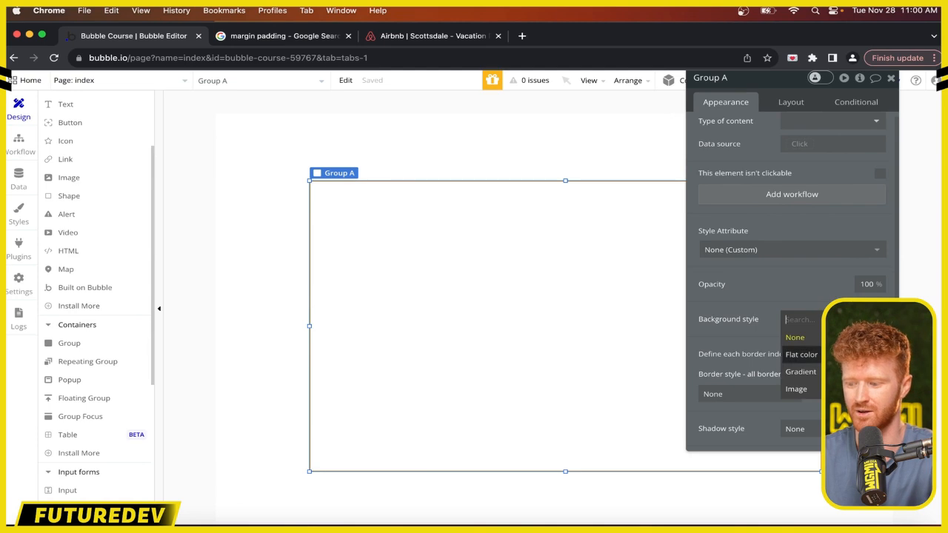
left_click(802, 355)
left_click(809, 343)
left_click_drag(824, 370, 885, 365)
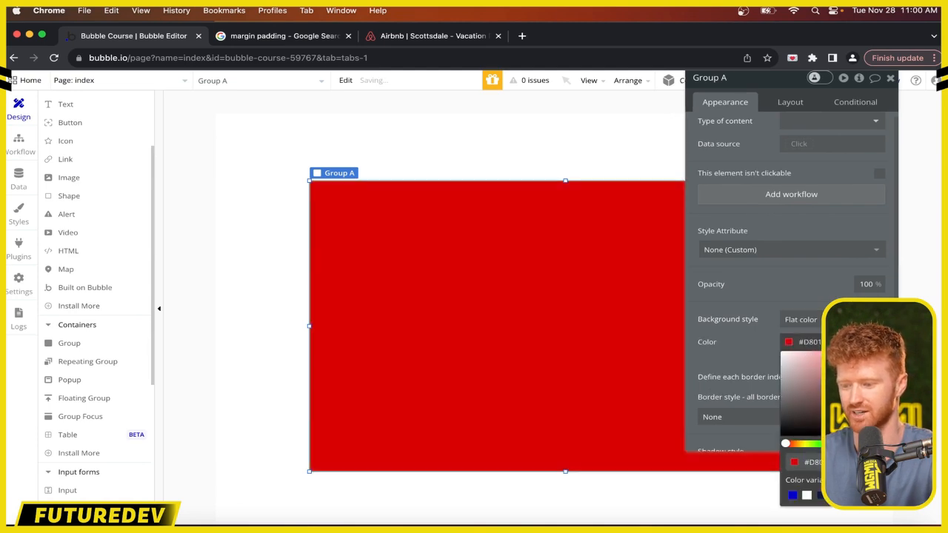
left_click(535, 316)
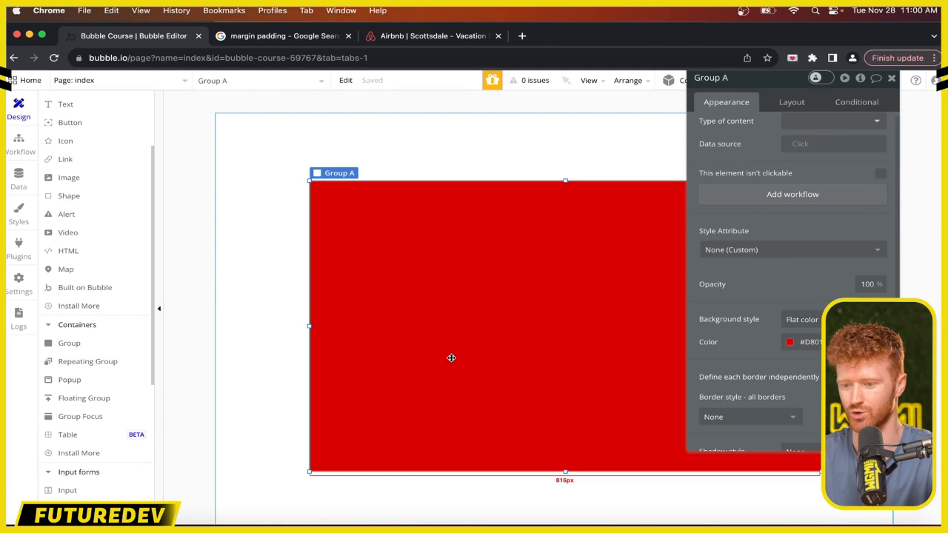
left_click(892, 78)
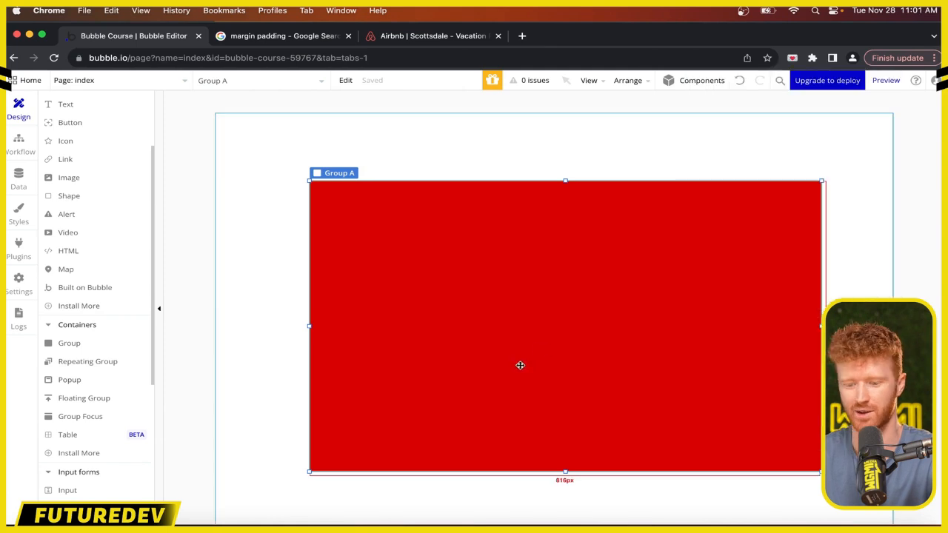
Step: Draw a button about 161 by 64 px inside the upper-left area of the red group and dismiss the workflow tip
scroll(70, 270, "up", 3)
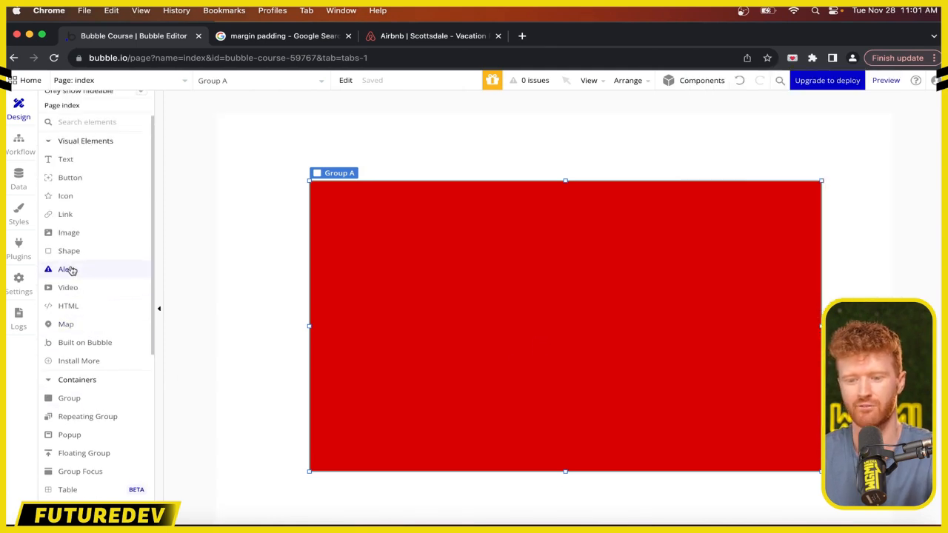
left_click(63, 178)
mouse_move(359, 229)
left_mouse_down()
mouse_move(420, 285)
mouse_move(460, 264)
left_mouse_up()
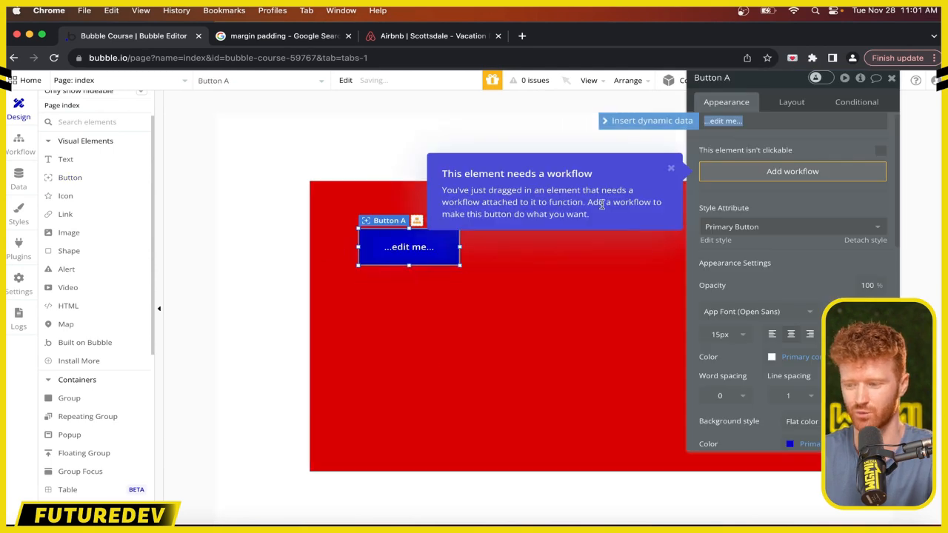
left_click(672, 169)
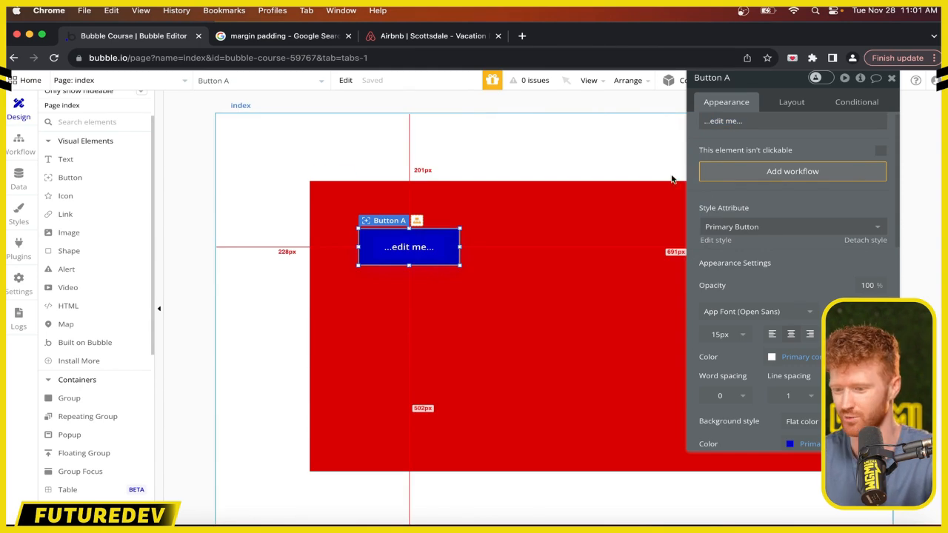
Step: Copy the button, paste it into the red group, and place the duplicate to the right of the original
left_click(505, 288)
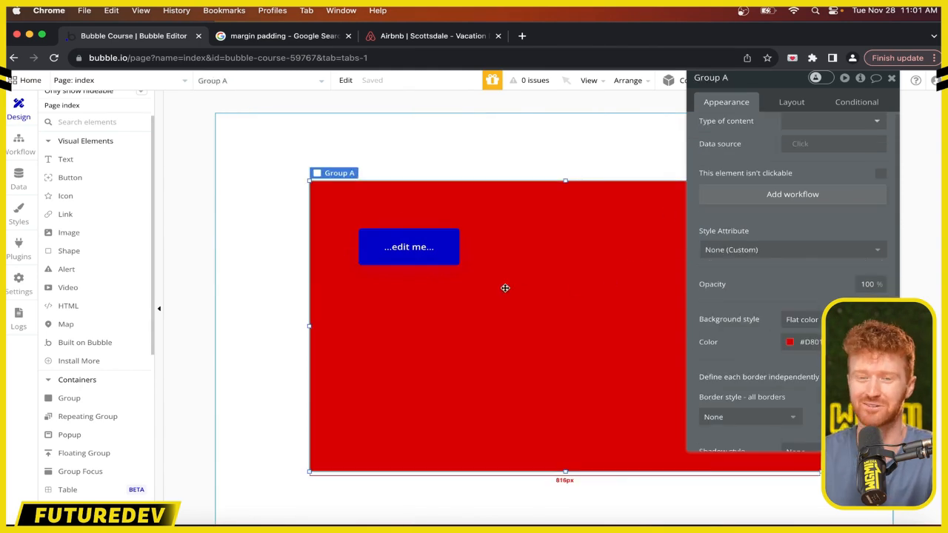
left_click(455, 254)
left_click(524, 276)
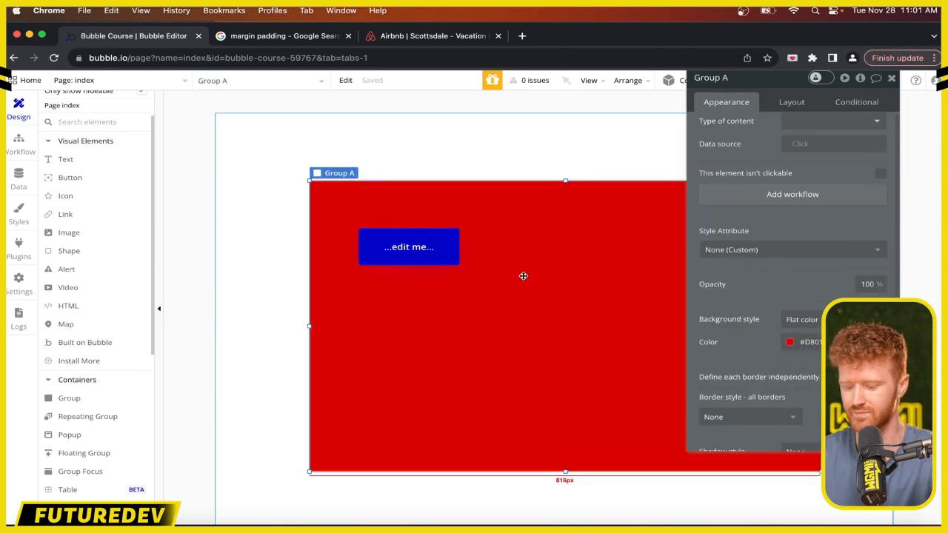
key("super+v")
left_click_drag(382, 202, 566, 248)
left_click(672, 169)
Step: Paste a third button into the red group and place it directly below the first one
left_click(501, 336)
key("super+v")
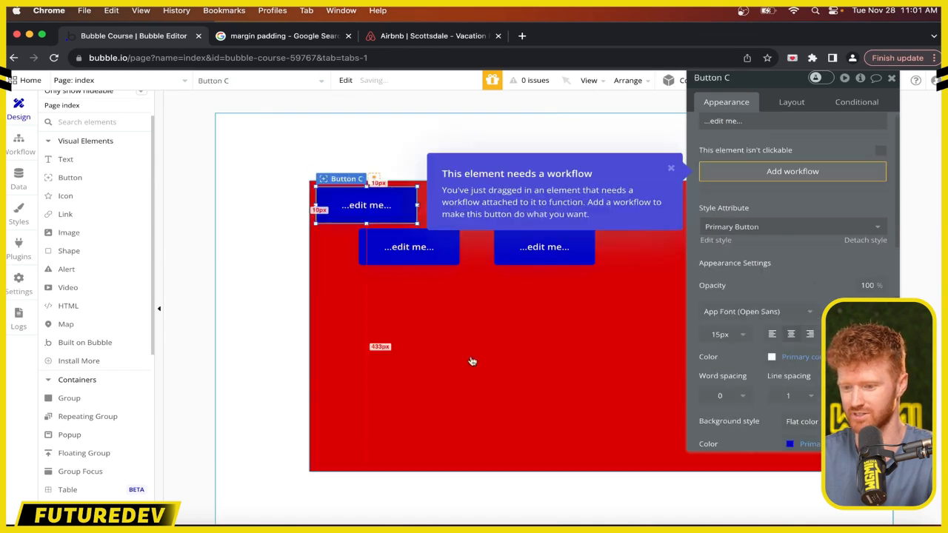
left_click(671, 168)
left_click_drag(402, 207, 443, 306)
Step: Paste a fourth button into the red group, place it below the second one, and close the property editor
left_click(558, 304)
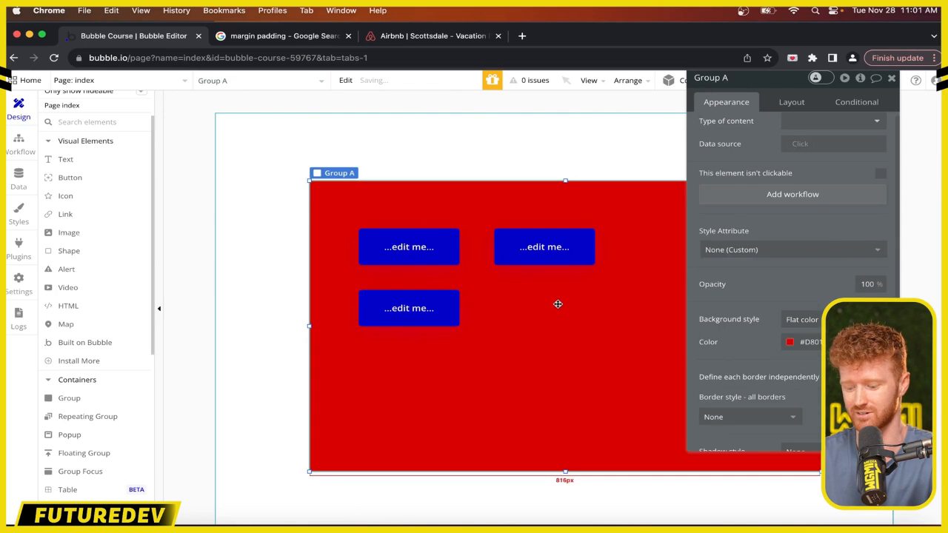
key("super+v")
left_click(672, 171)
left_click_drag(366, 205, 555, 303)
left_click(559, 362)
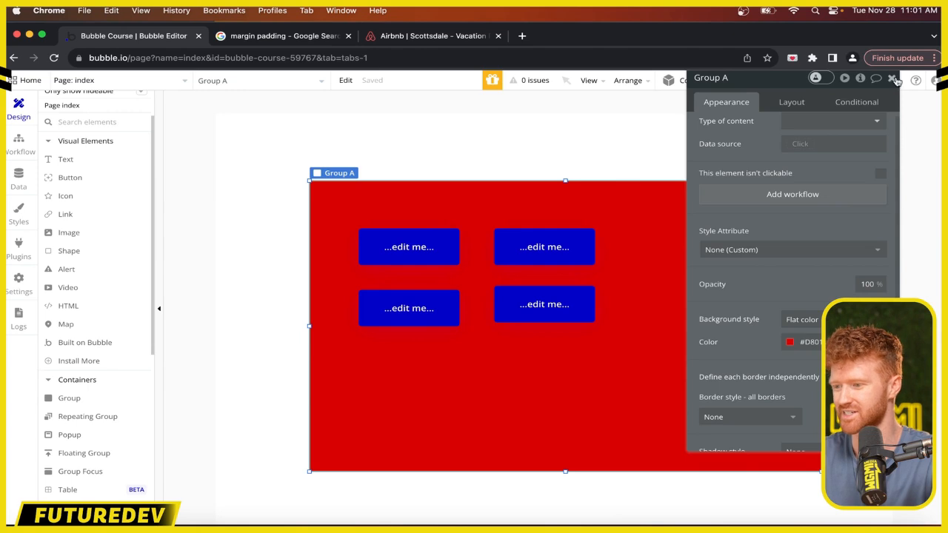
left_click(892, 78)
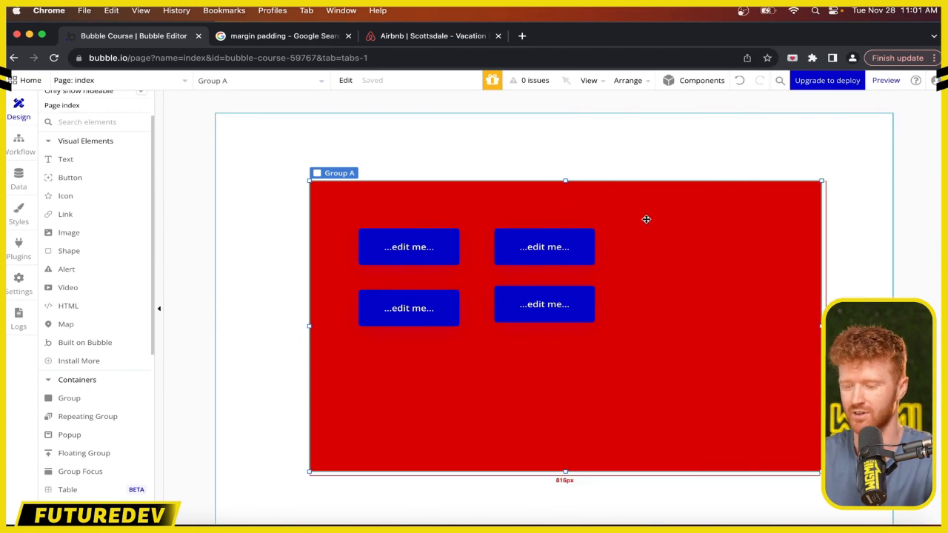
Step: Scatter the buttons: Button B to the group's lower right, Button D to its upper right, Button C rightward, and Button A slightly lower
left_click_drag(555, 256, 701, 377)
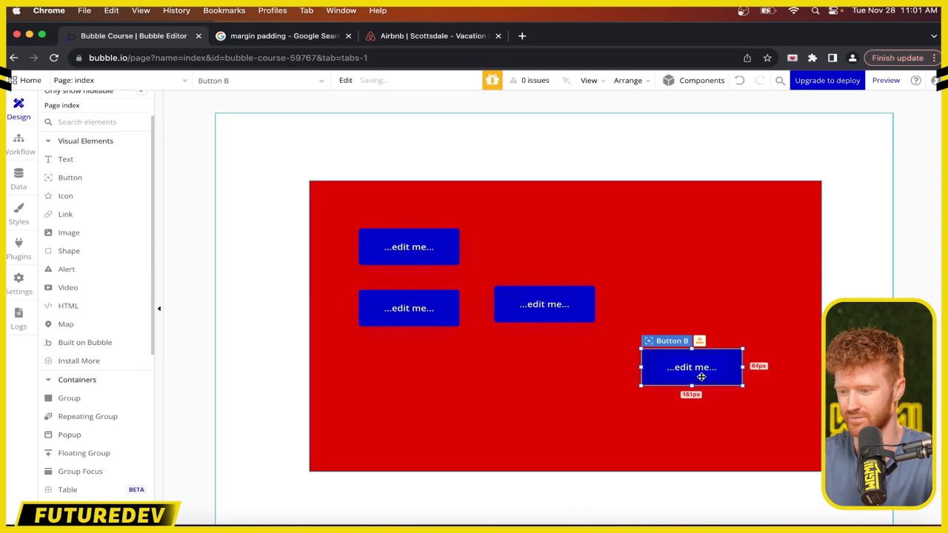
left_click_drag(537, 311, 668, 257)
left_click_drag(413, 324, 547, 323)
left_click_drag(405, 258, 411, 298)
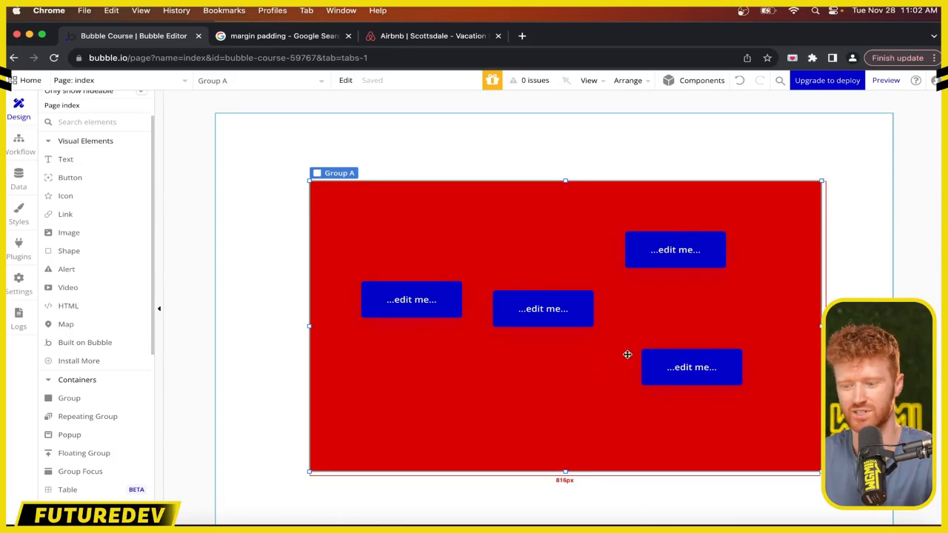
Step: Move Button D above Button A at the group's upper left and raise Button B on the right side
left_click_drag(654, 255, 387, 228)
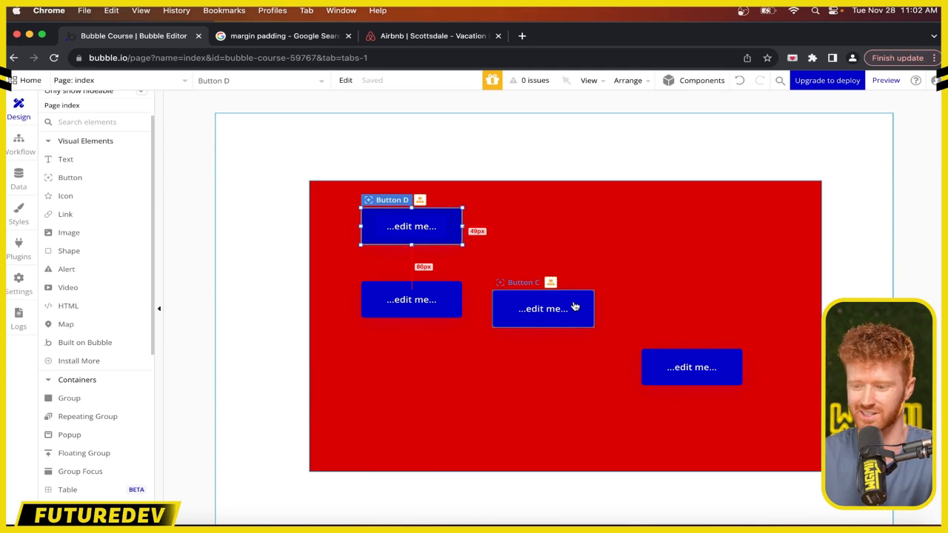
left_click_drag(674, 374, 671, 273)
left_click(805, 166)
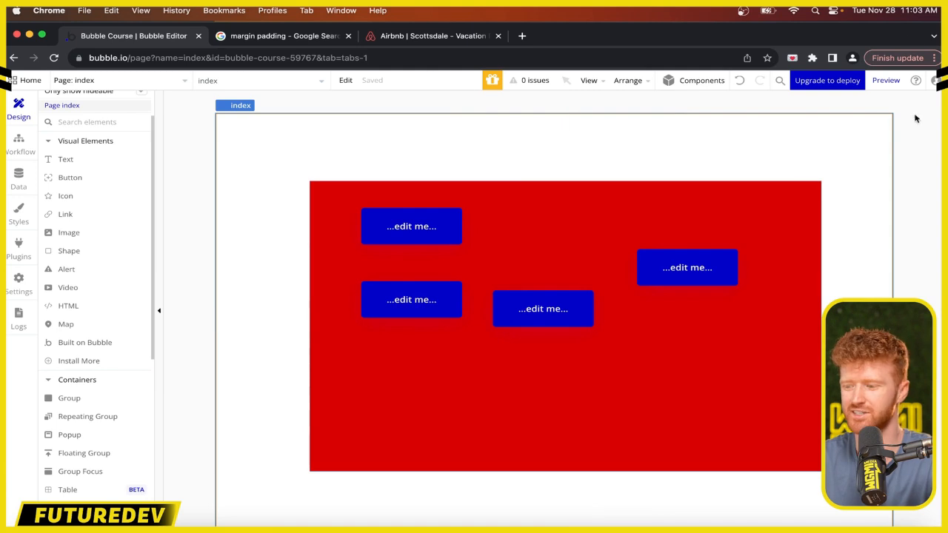
Step: Preview the page to examine the fixed layout, try resizing the browser window, and close the preview
left_click(888, 79)
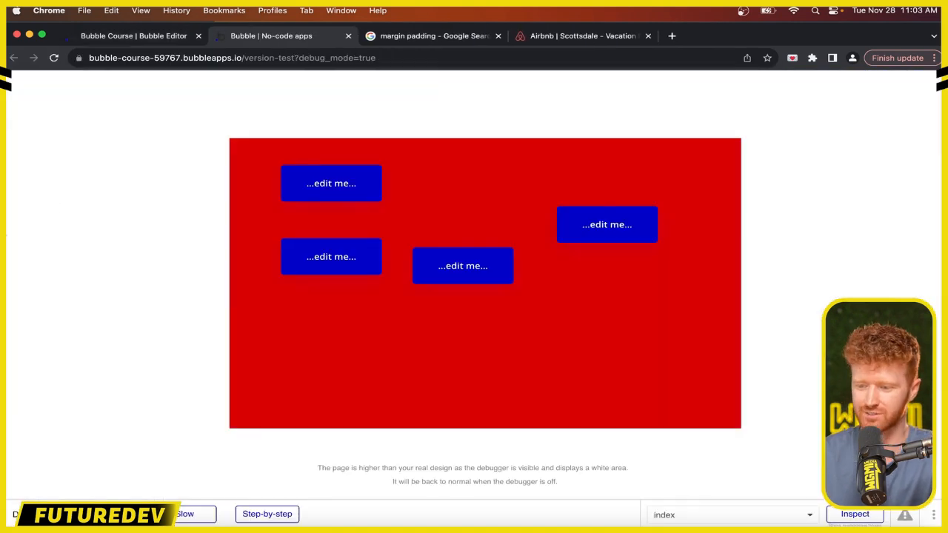
left_click_drag(6, 229, 7, 270)
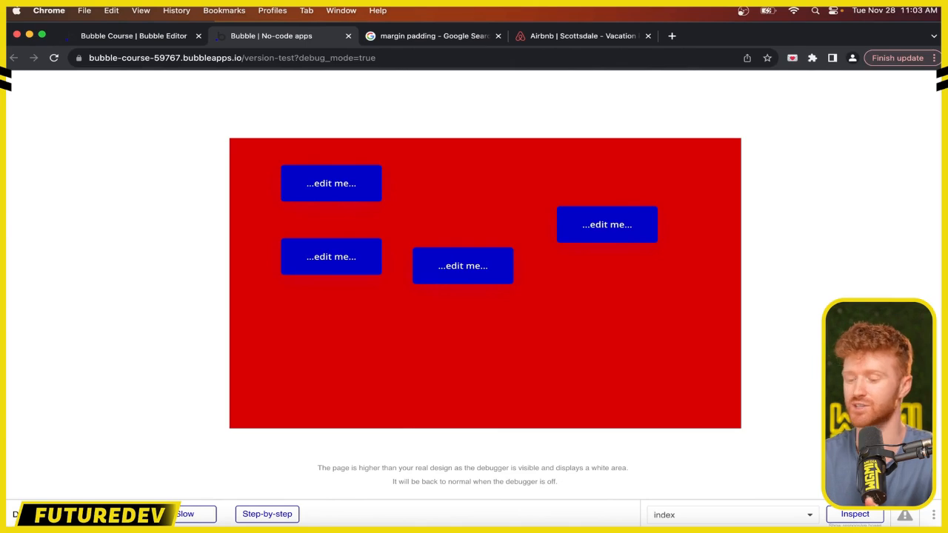
left_click(347, 36)
Step: Open the red group's layout settings and move Button C down and right to about X 355, Y 272
left_click(565, 261)
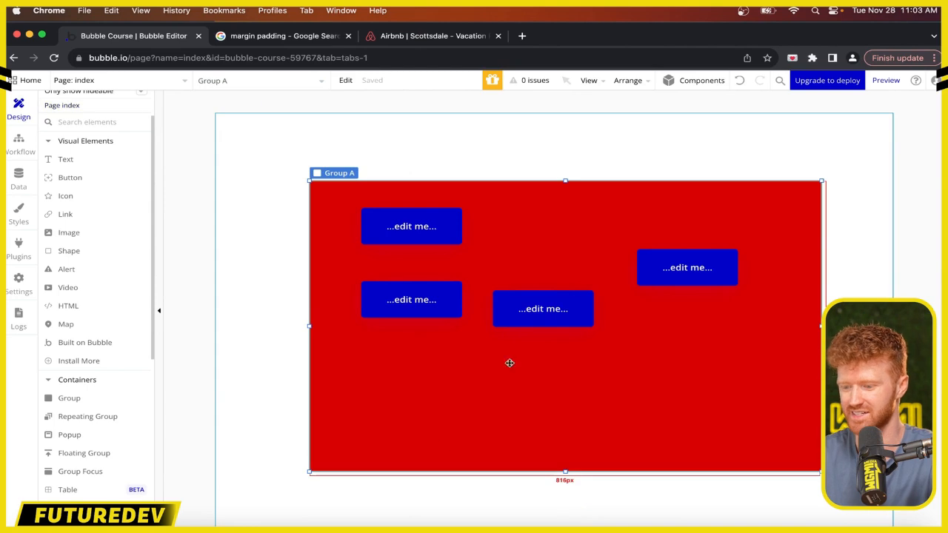
right_click(391, 394)
left_click(452, 185)
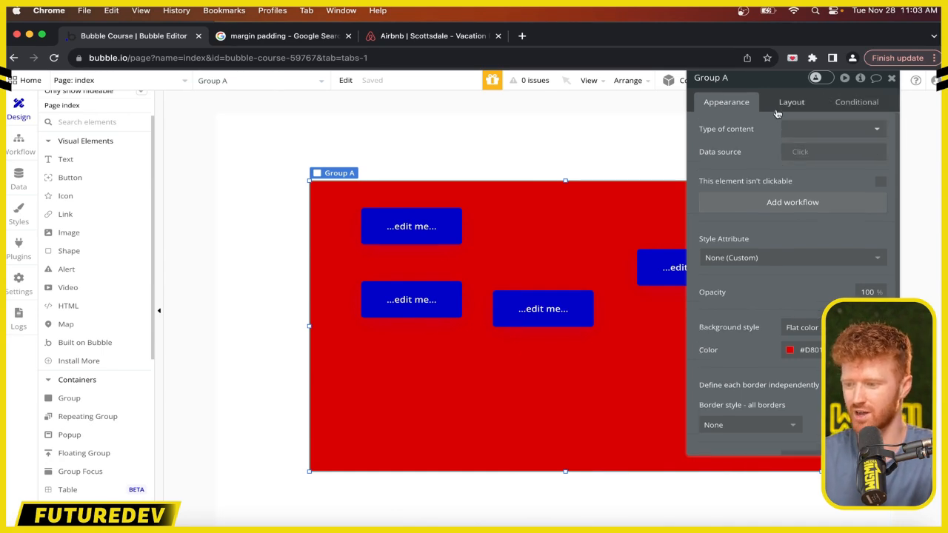
left_click(785, 104)
left_click(853, 108)
left_click(788, 105)
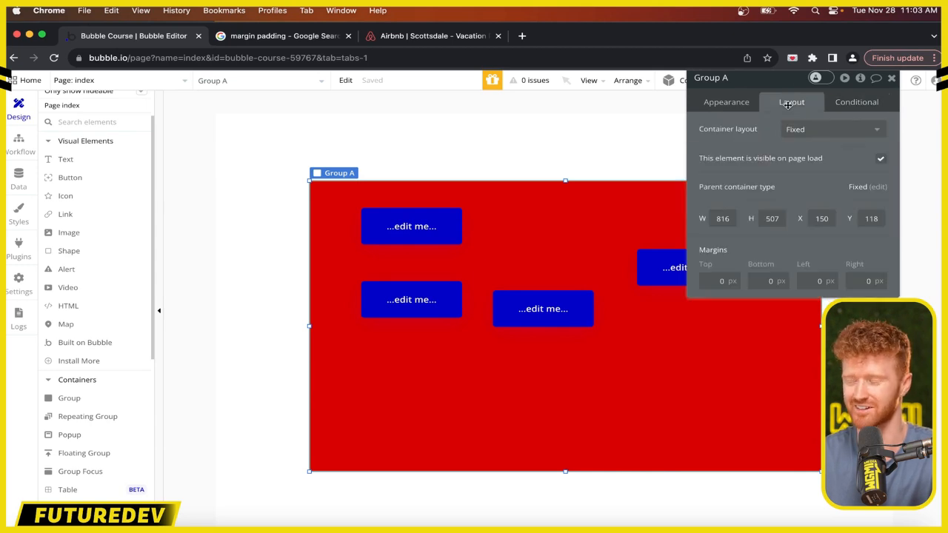
left_click_drag(778, 88, 753, 177)
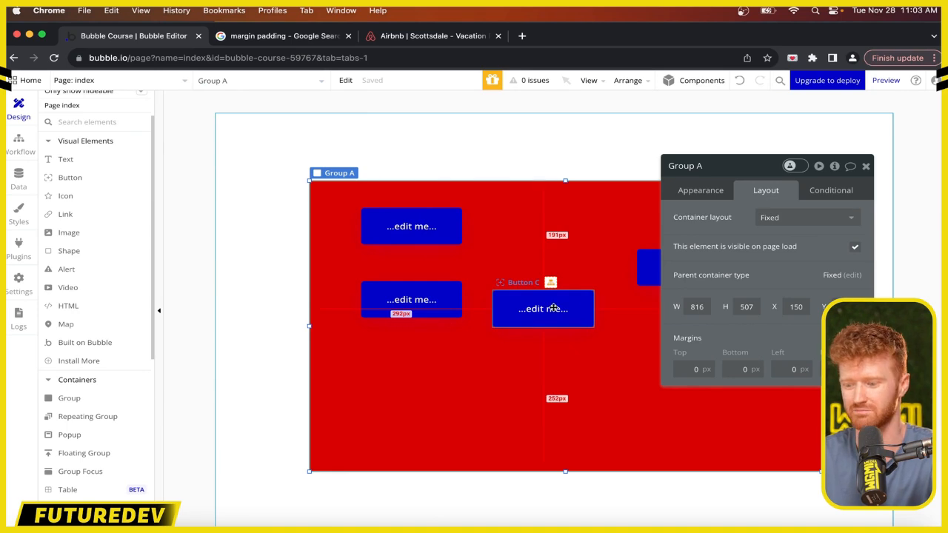
left_click_drag(553, 308, 593, 355)
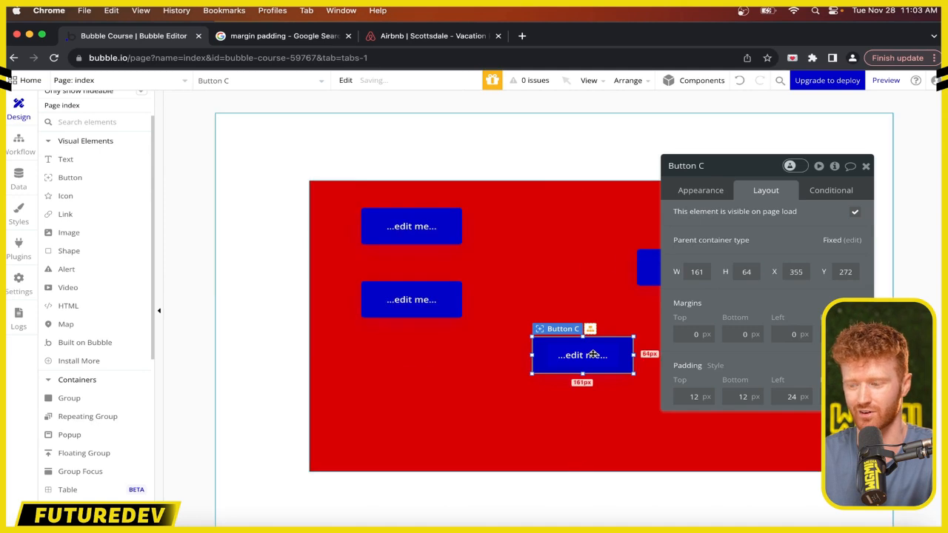
Step: Set the red group's container layout to Align to parent and deselect the group
left_click(595, 190)
left_click(822, 218)
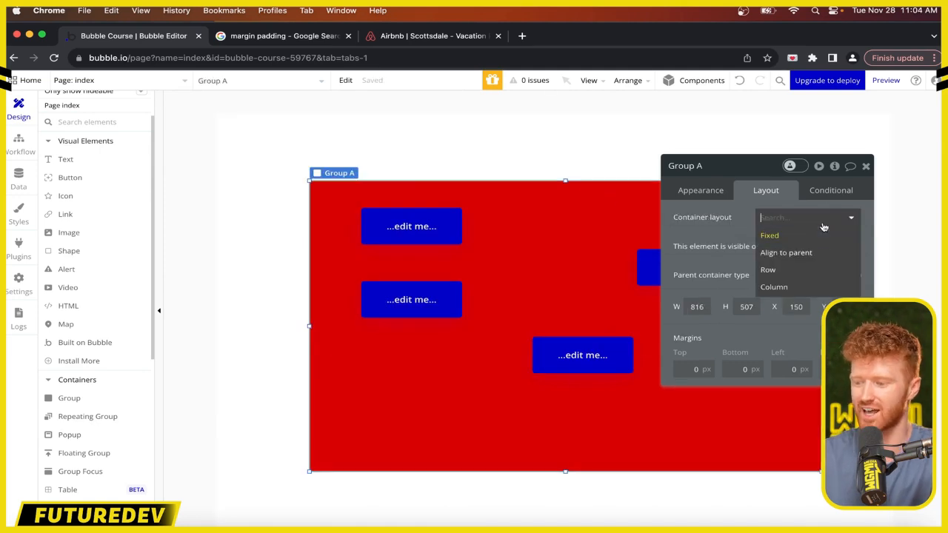
left_click(820, 254)
left_click(842, 264)
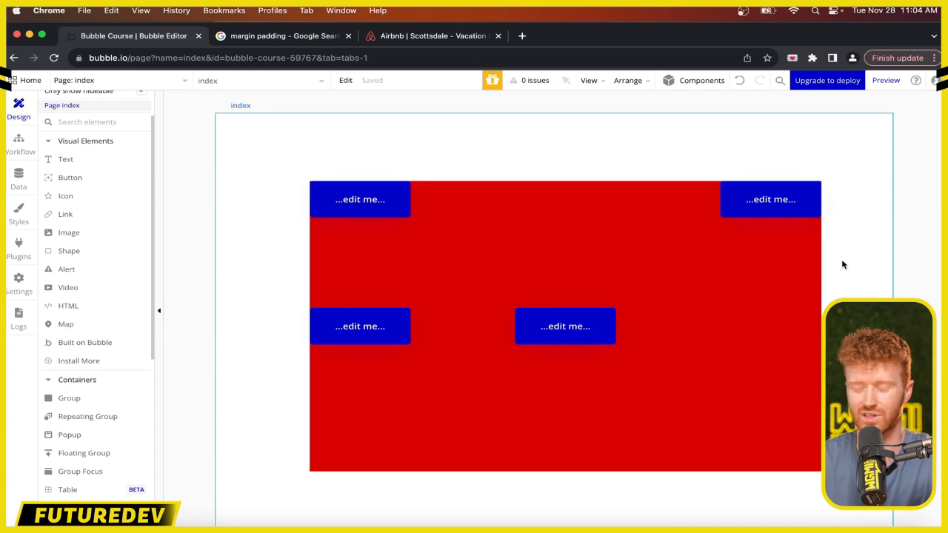
Step: Open the layout settings of Button D in the group's upper-left corner and dismiss the workflow tip
left_click(604, 240)
left_click(377, 212)
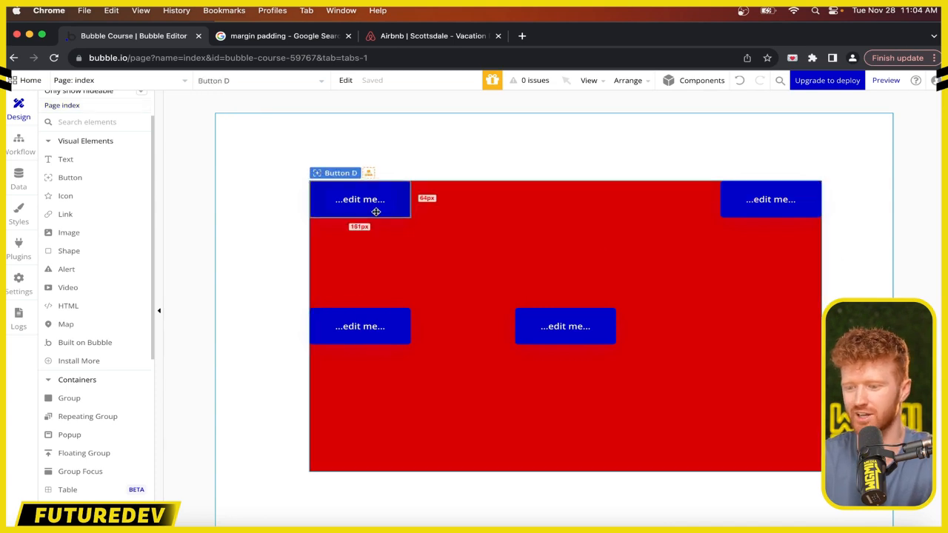
right_click(376, 212)
left_click(388, 210)
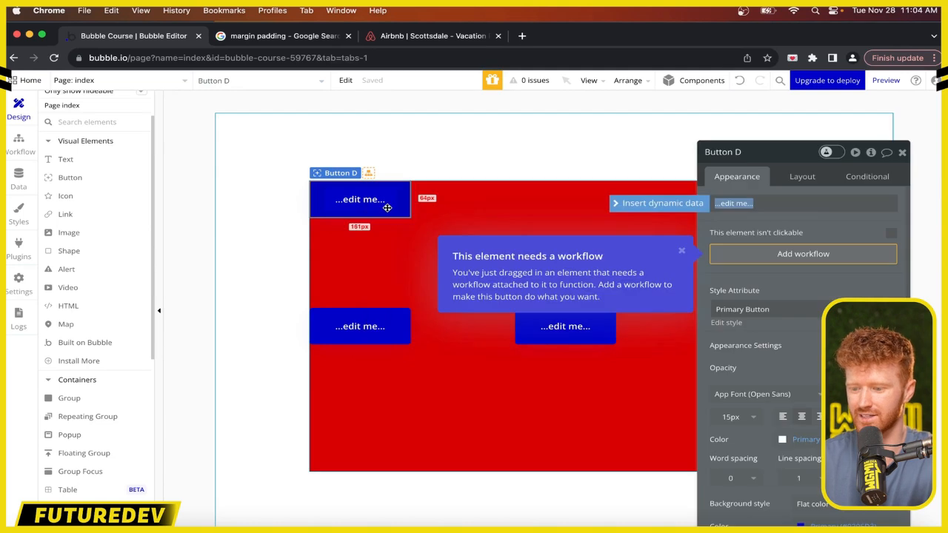
left_click(681, 252)
left_click_drag(770, 160, 700, 130)
left_click(724, 148)
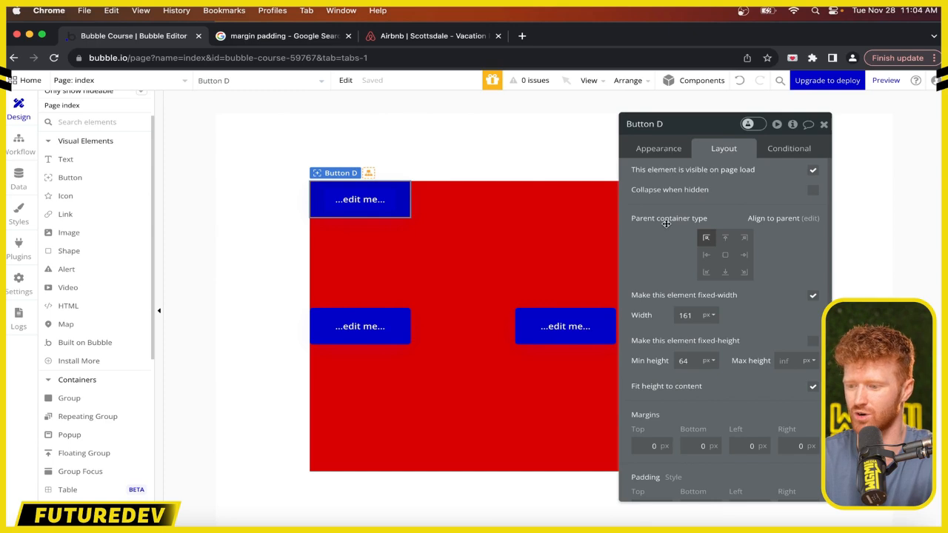
mouse_move(666, 223)
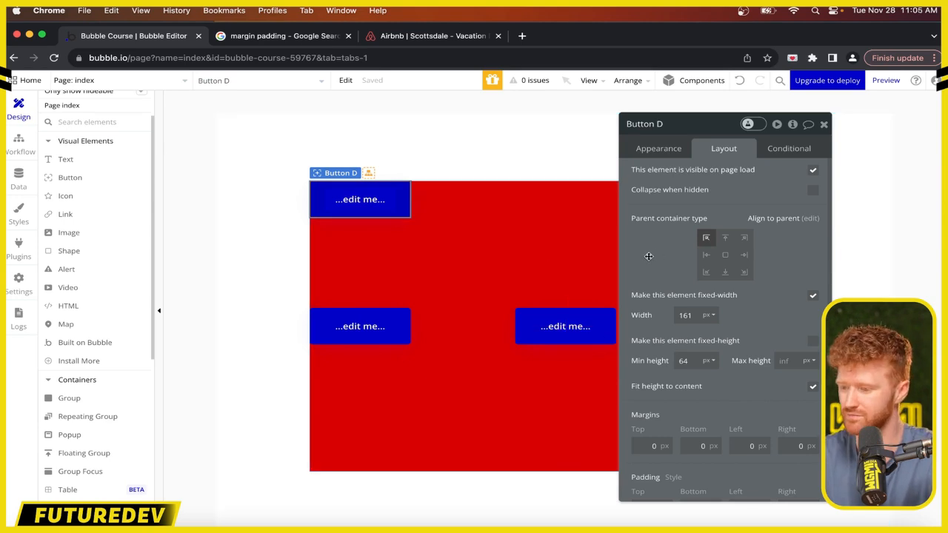
Step: Try the middle-left, bottom-left and bottom-center alignments for Button D, and finish with it centered in the parent group
left_click(706, 255)
left_click(706, 274)
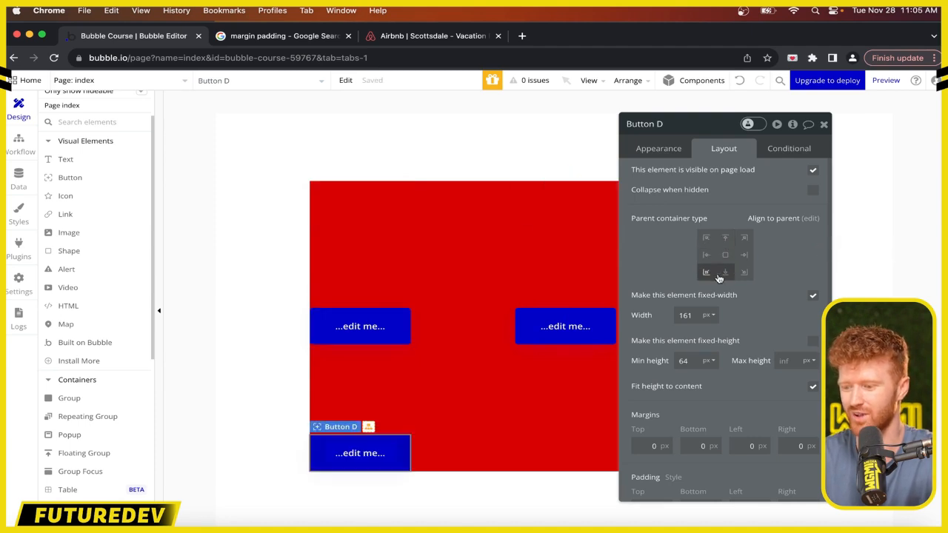
left_click(725, 272)
left_click(722, 254)
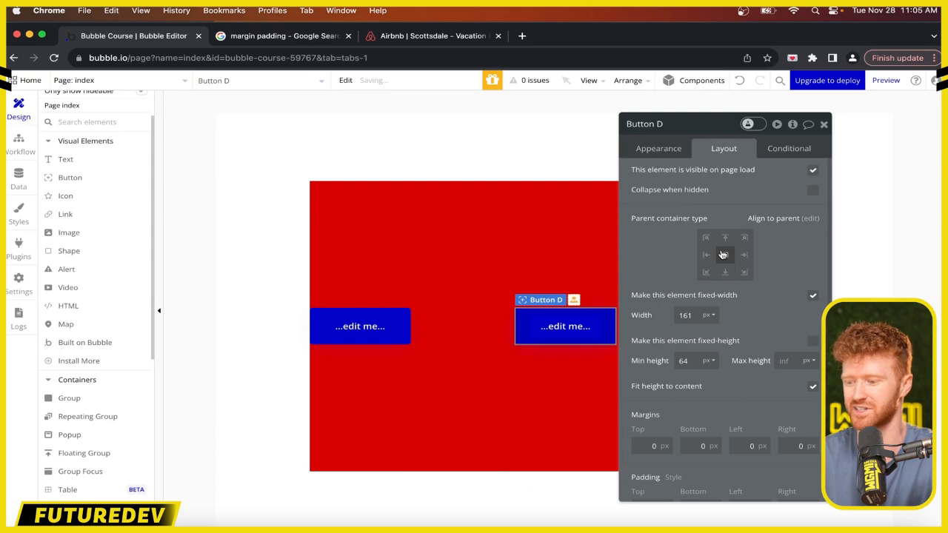
Step: Try the top-center alignment for Button D and finish with it in the parent group's top-left corner
left_click(725, 238)
left_click(706, 239)
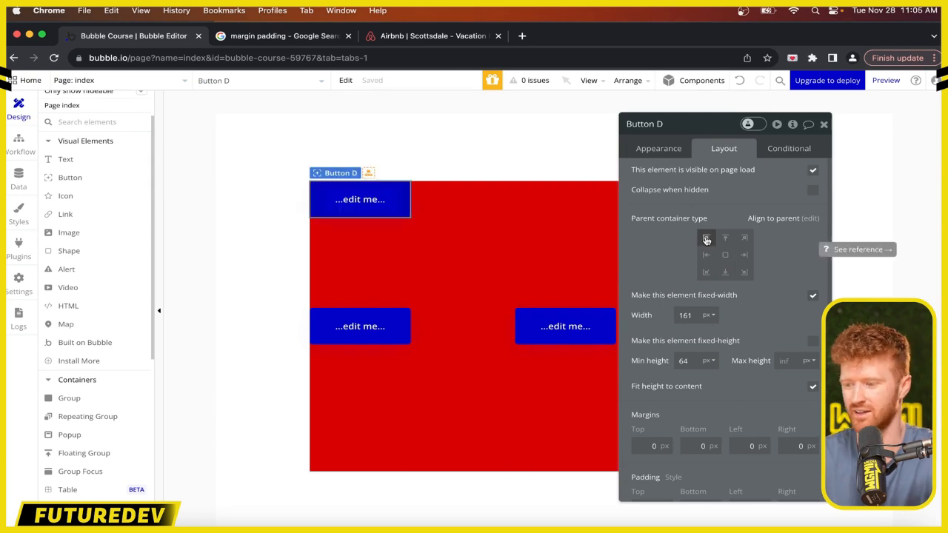
Step: Change the red group's container layout to Row
left_click(459, 275)
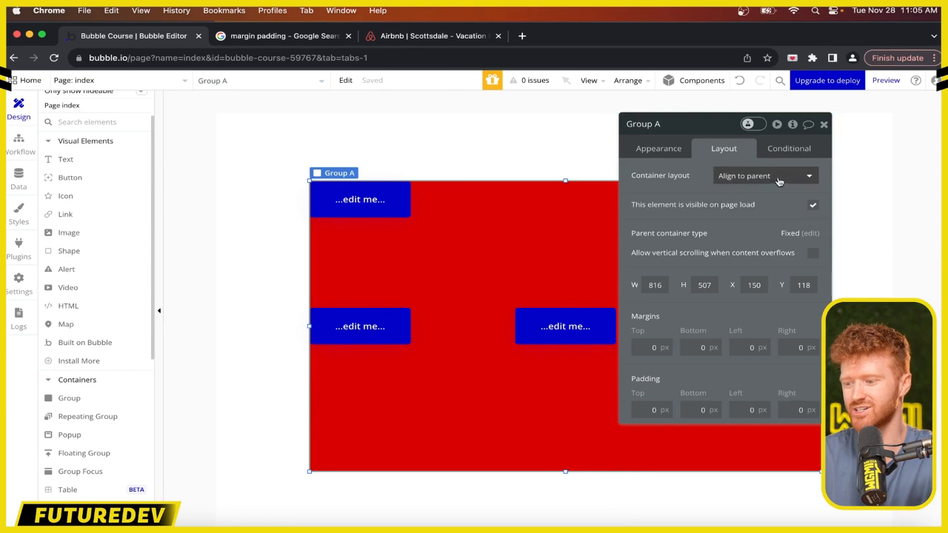
left_click(777, 180)
left_click(755, 229)
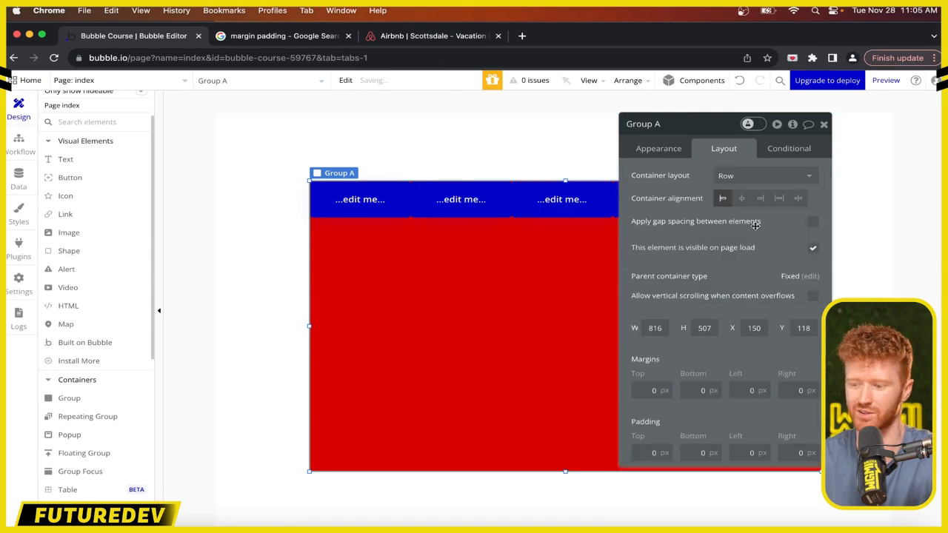
Step: Try the centered, right-aligned and space-around container alignments on the red group's row, and finish with space between
left_click_drag(724, 123, 848, 164)
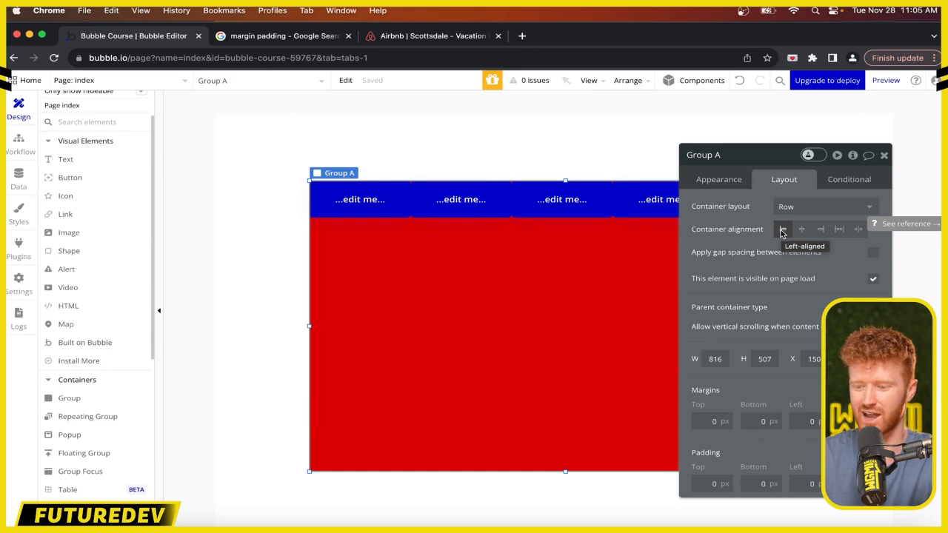
left_click(802, 229)
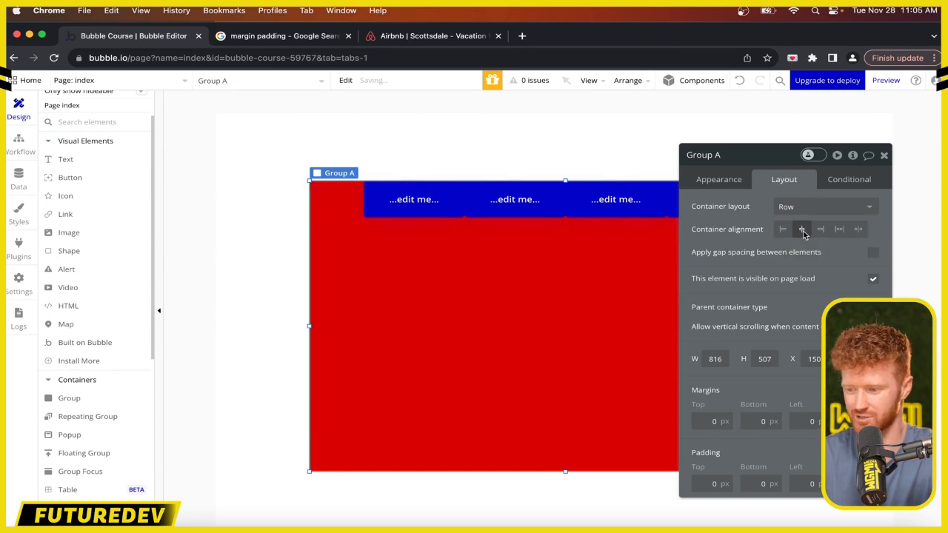
left_click(821, 231)
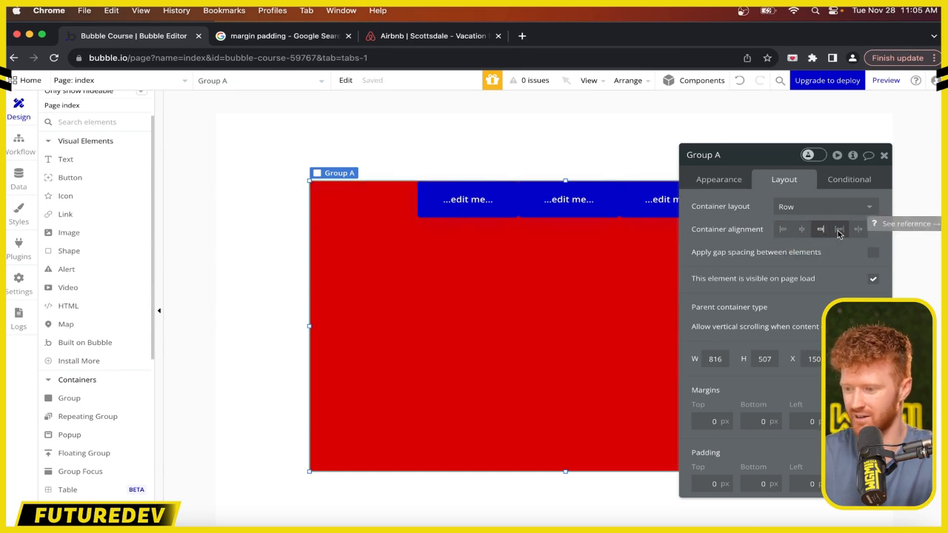
left_click(839, 231)
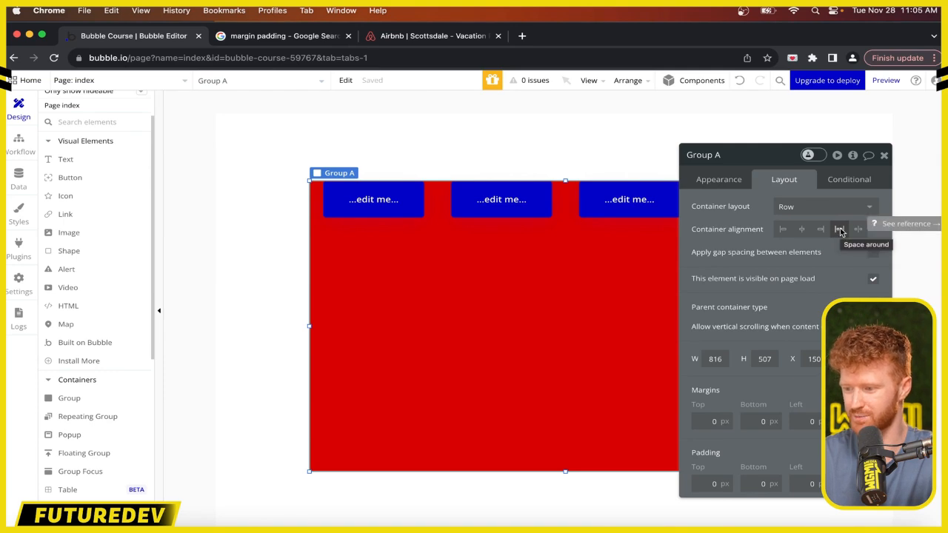
left_click(858, 230)
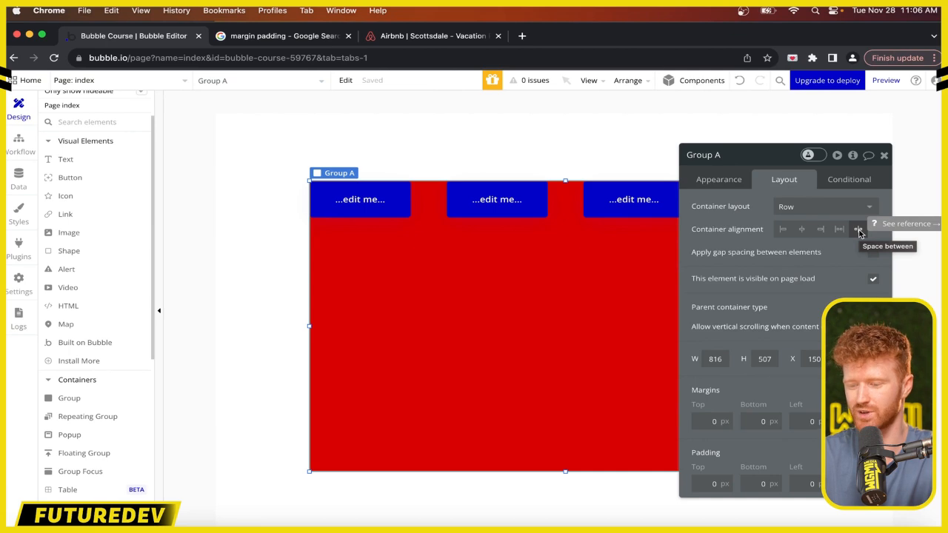
left_click(839, 229)
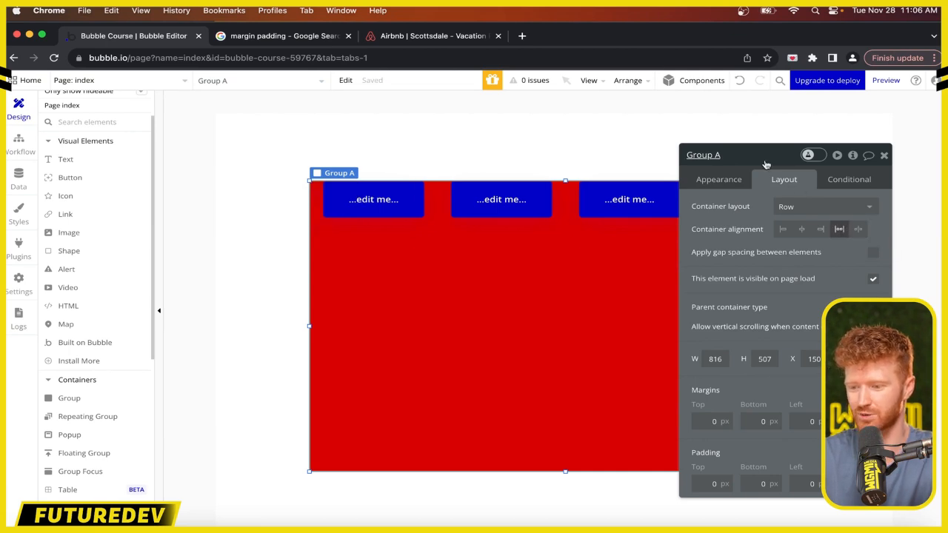
left_click_drag(767, 165, 790, 215)
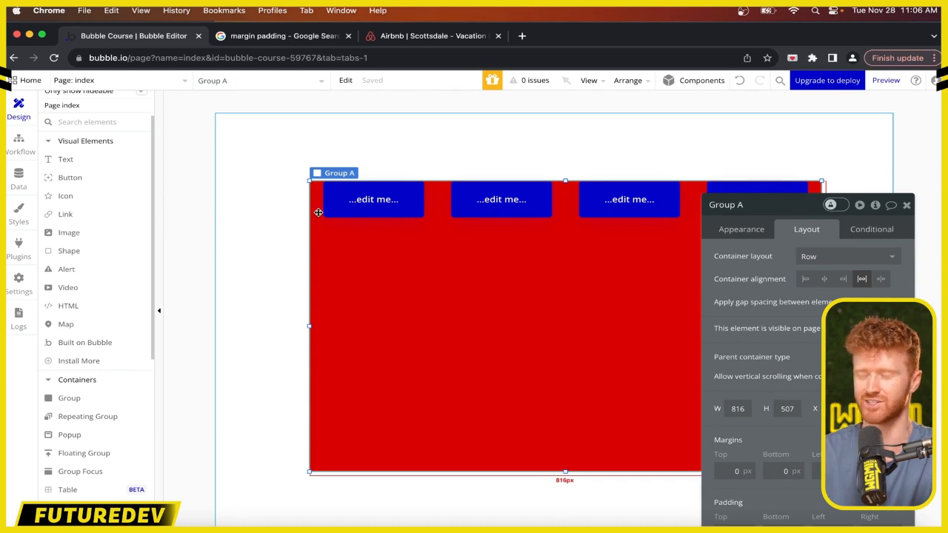
left_click(884, 281)
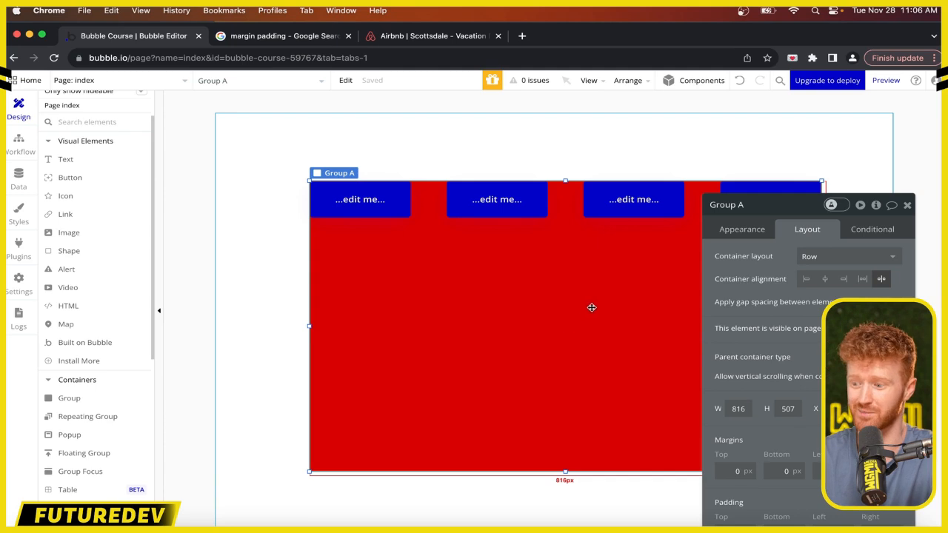
Step: Change the red group's container layout to Column
left_click(873, 257)
left_click(873, 258)
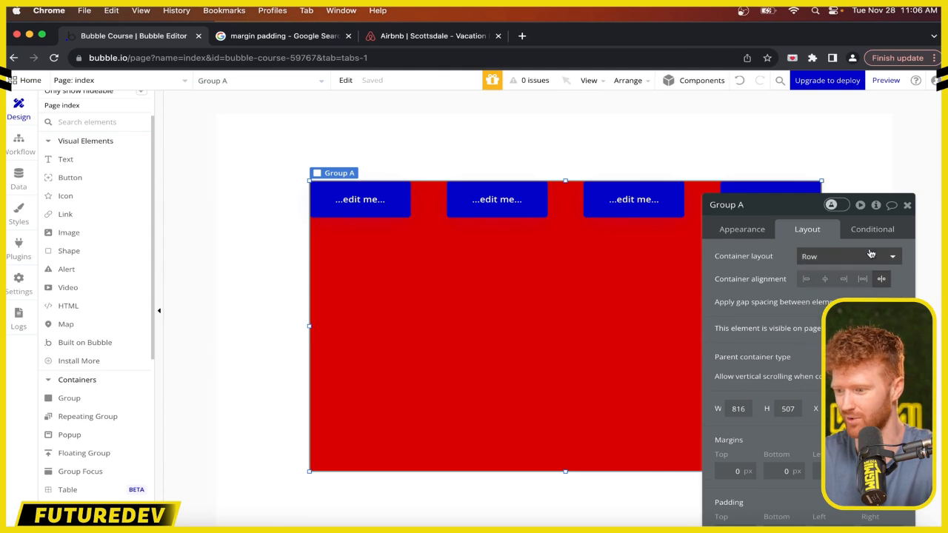
left_click(824, 255)
left_click(803, 324)
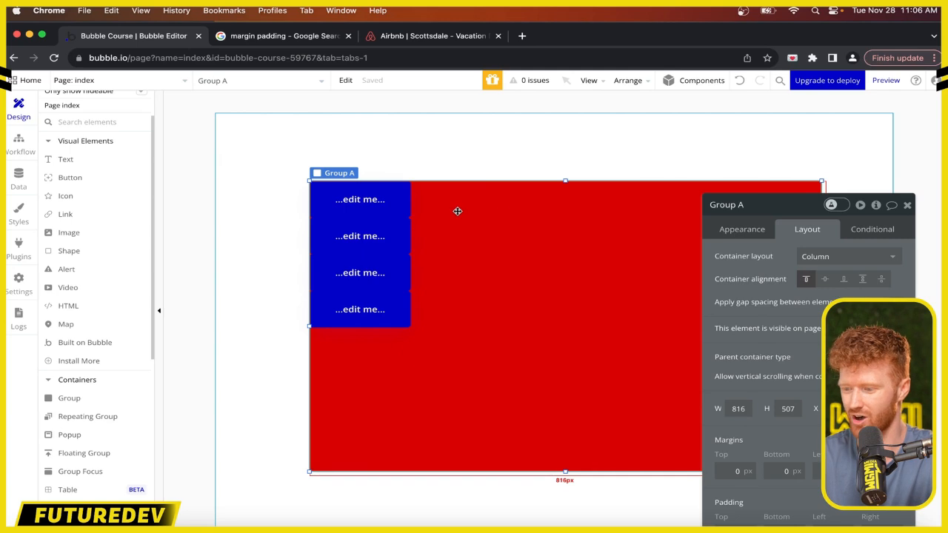
Step: Try the bottom, space-around, space-between and top container alignments on the red group's column, and finish with the buttons vertically centered
left_click_drag(779, 209, 790, 141)
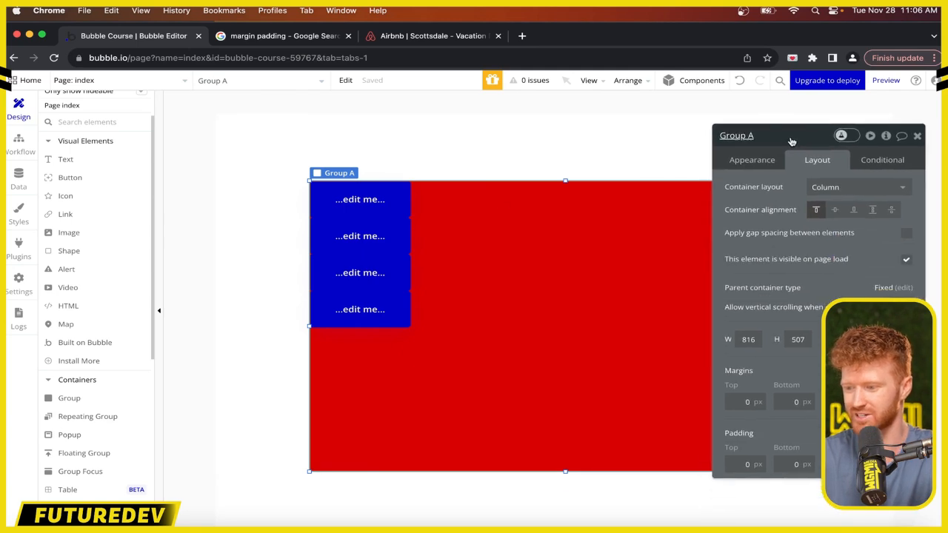
left_click(836, 211)
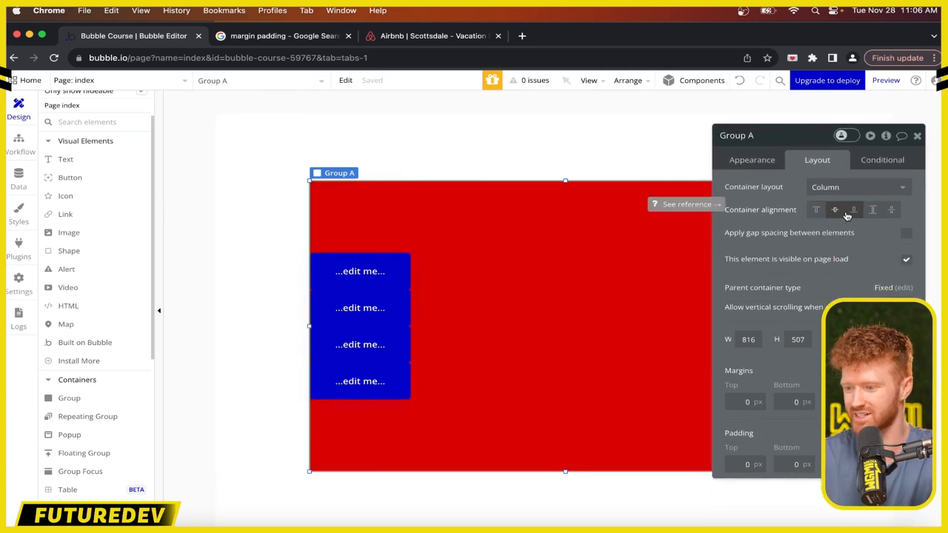
left_click(853, 211)
left_click(873, 211)
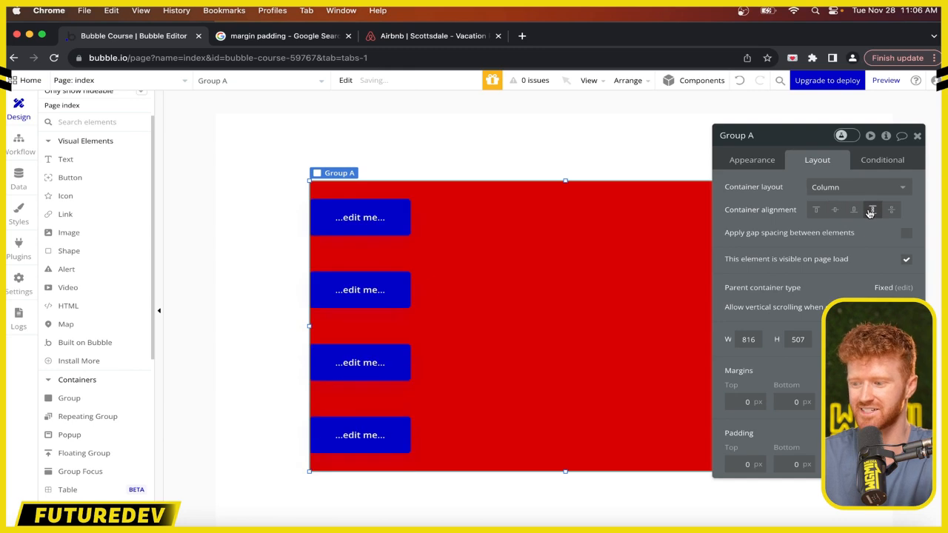
left_click(893, 212)
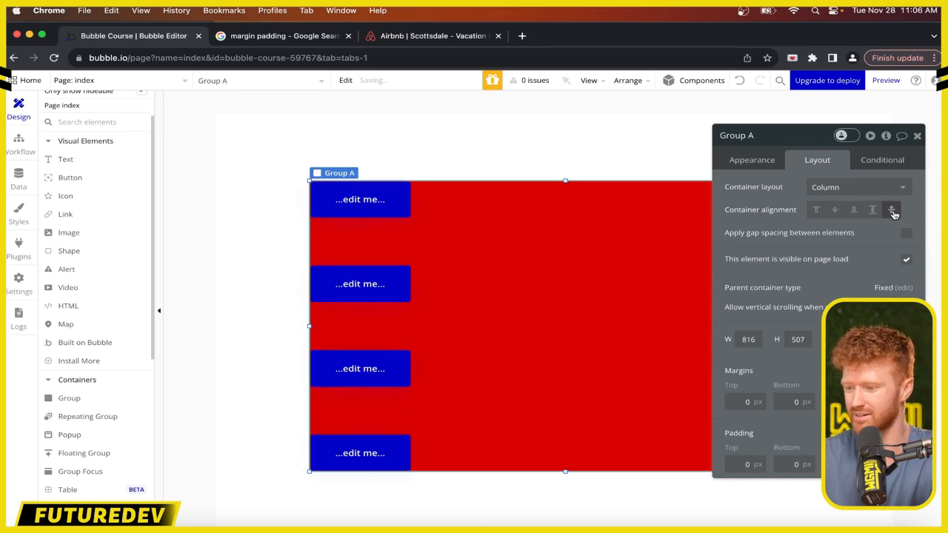
left_click(816, 210)
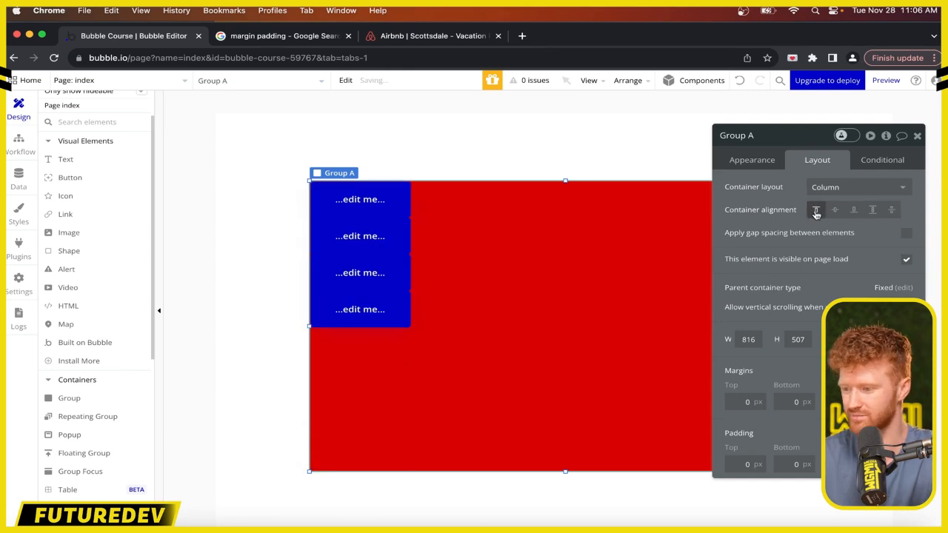
left_click(835, 211)
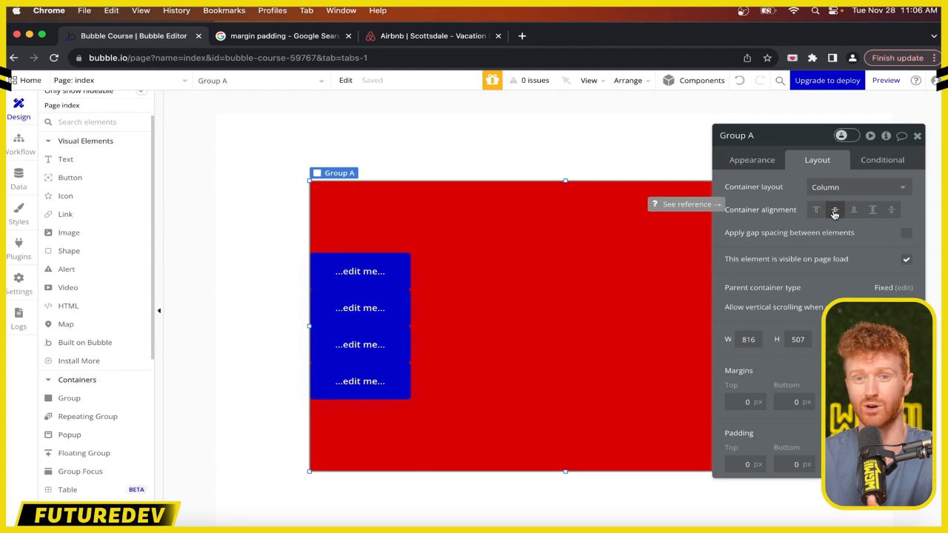
Step: Review the red group's appearance settings and Button D's layout settings, and set the group's container alignment to space between
left_click(763, 159)
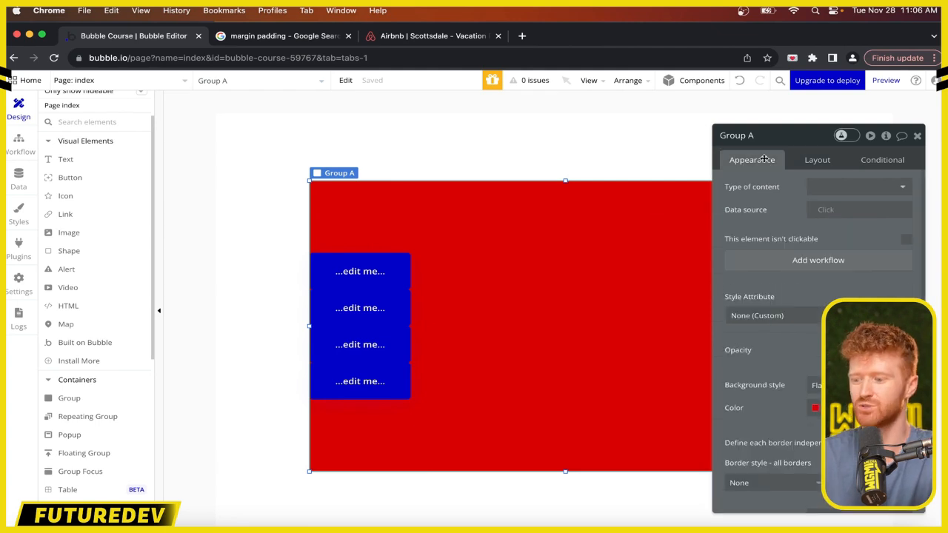
left_click(817, 163)
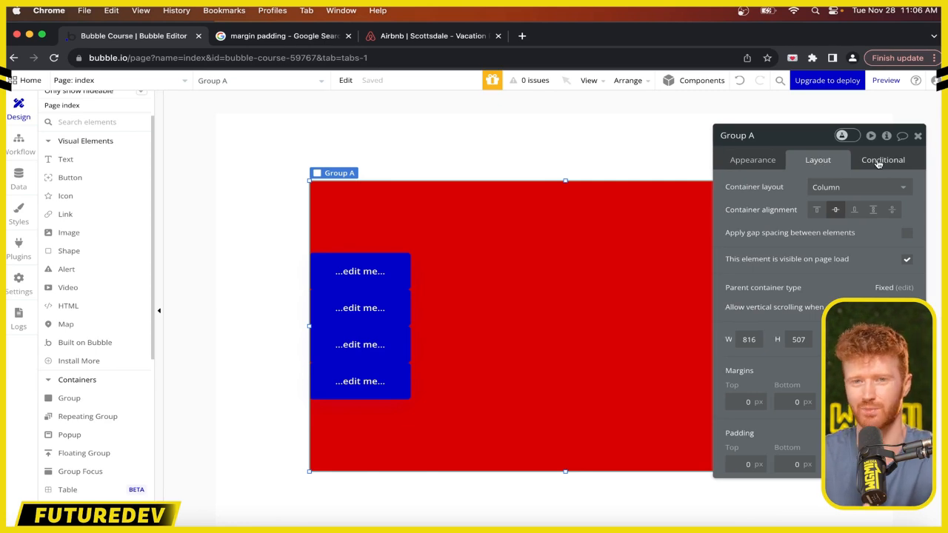
left_click(366, 276)
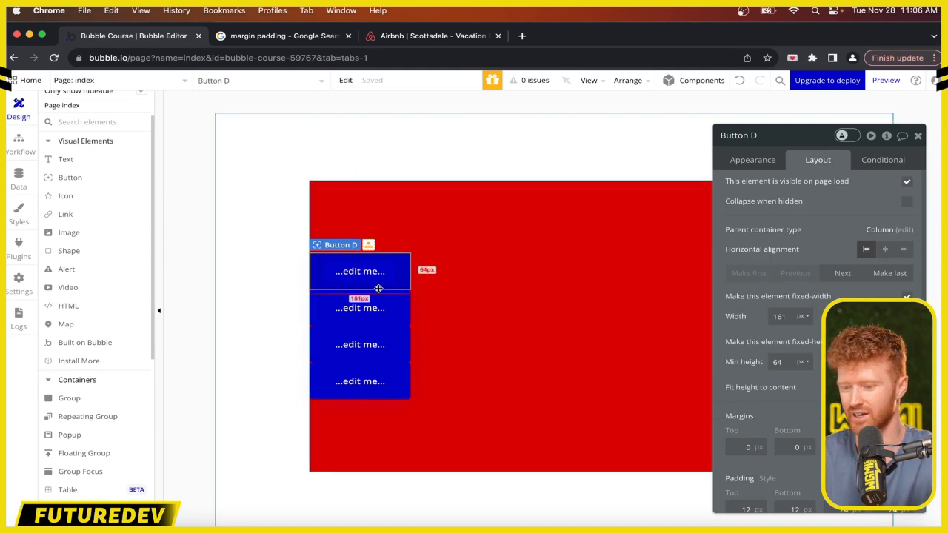
left_click(616, 242)
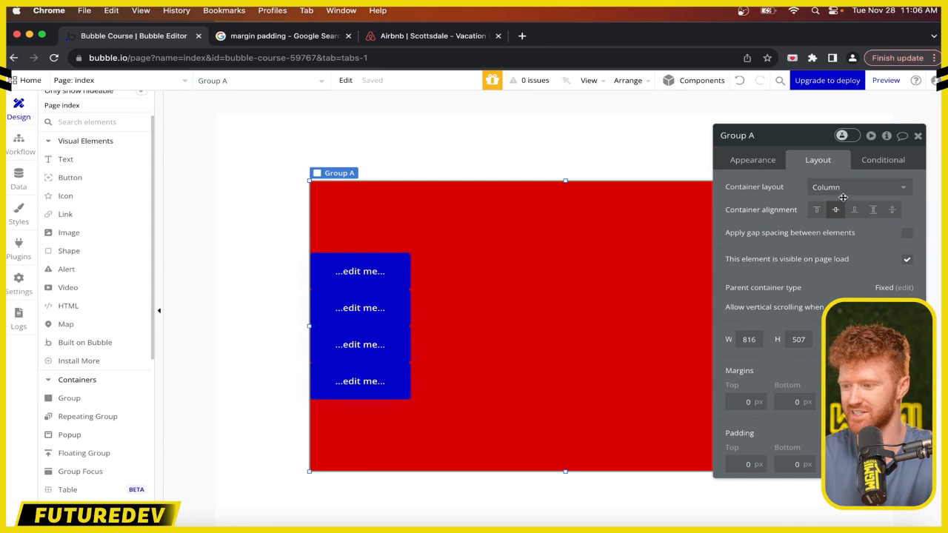
left_click(873, 210)
left_click(893, 211)
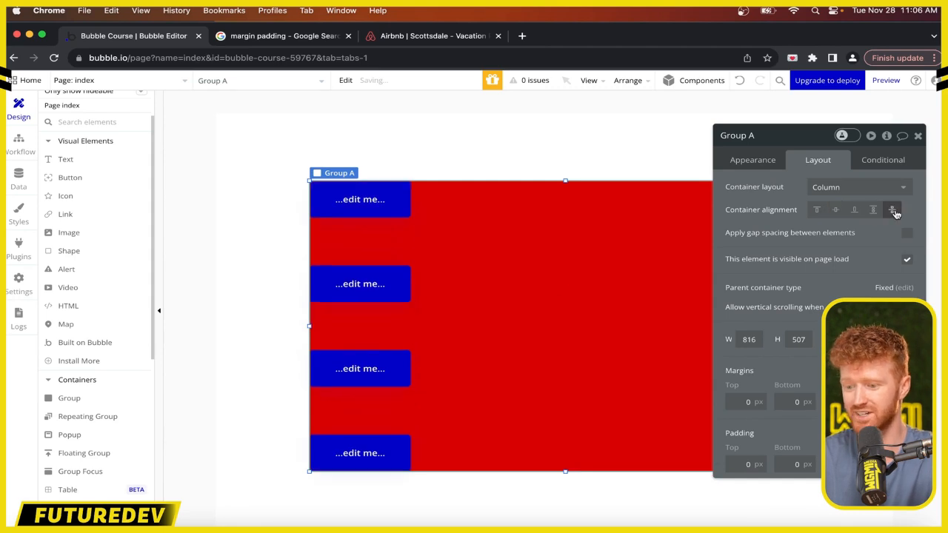
Step: Center Button D horizontally within the red group's column
left_click(341, 206)
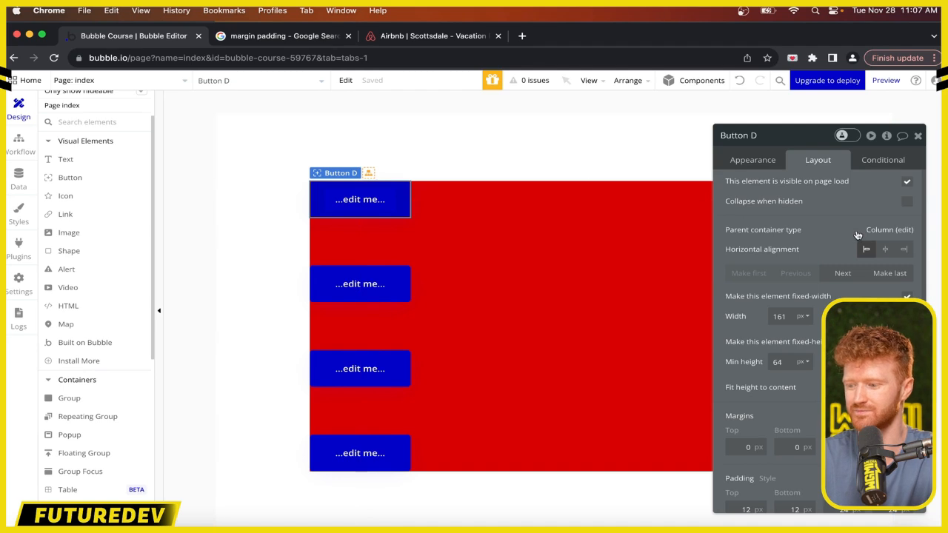
left_click(885, 249)
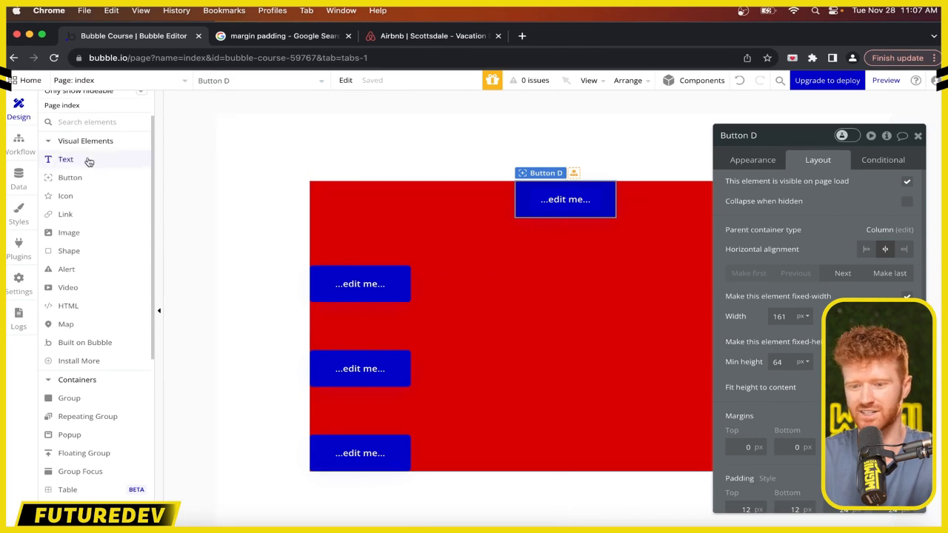
Step: Add a new button of about 175 by 56 px below Button D in the red group and dismiss the workflow tip
left_click(71, 178)
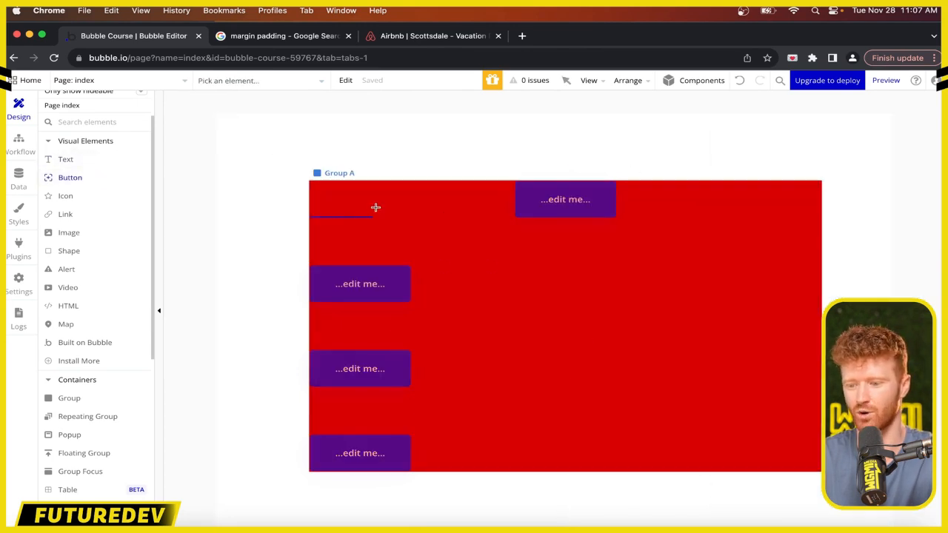
mouse_move(344, 214)
left_mouse_down()
mouse_move(440, 230)
mouse_move(453, 245)
left_mouse_up()
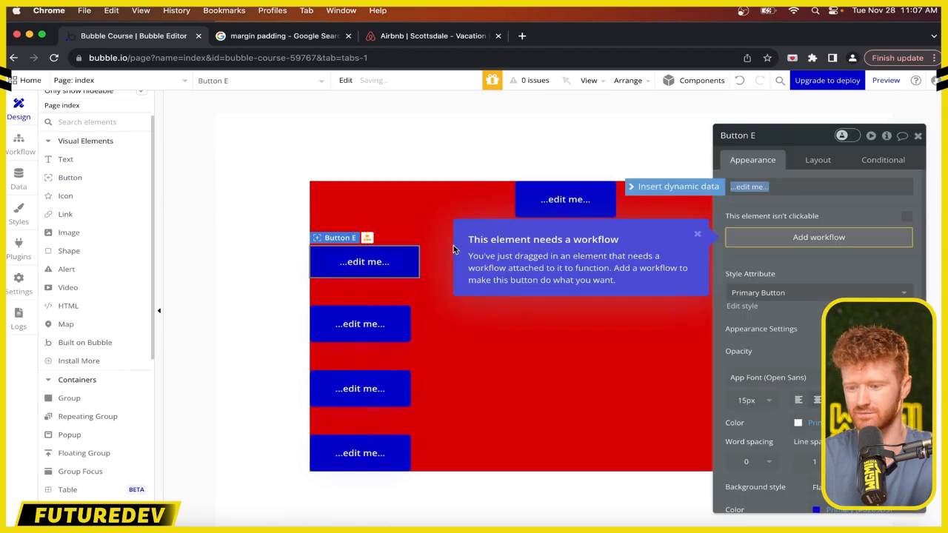
left_click(697, 234)
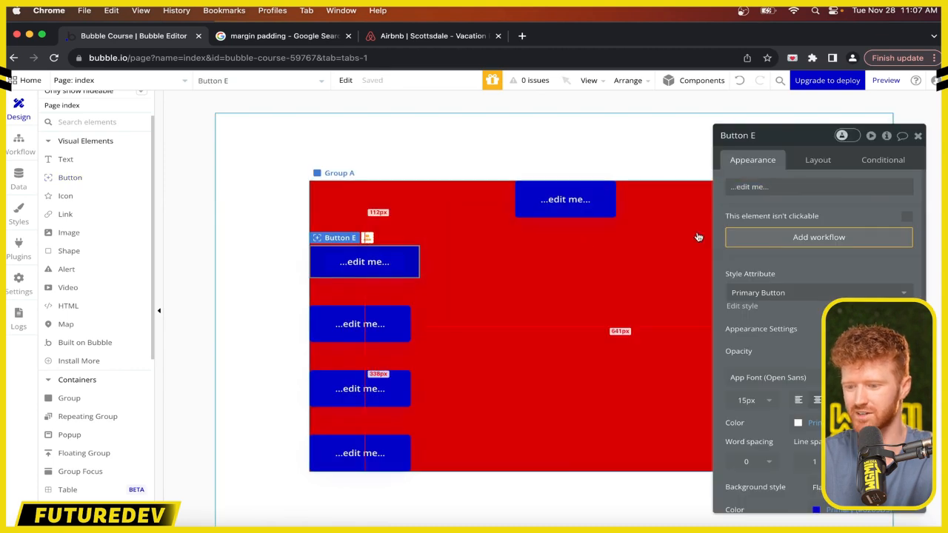
Step: Try to reposition Button E and Button B freely within the red group's column, dismissing the workflow tips
left_click(505, 269)
left_click_drag(400, 260, 550, 331)
left_click(698, 235)
left_click_drag(419, 324, 417, 241)
left_click_drag(392, 389, 400, 309)
left_click_drag(392, 388, 400, 295)
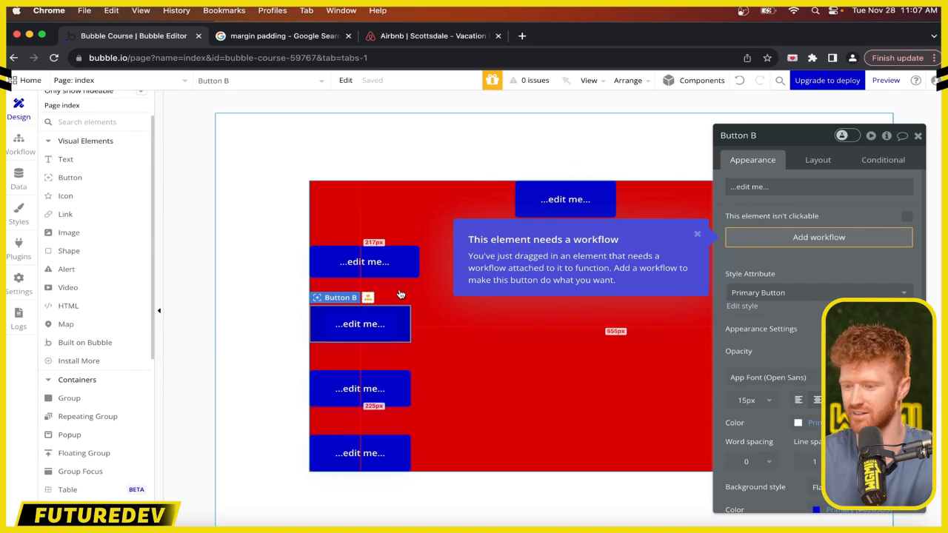
left_click(698, 236)
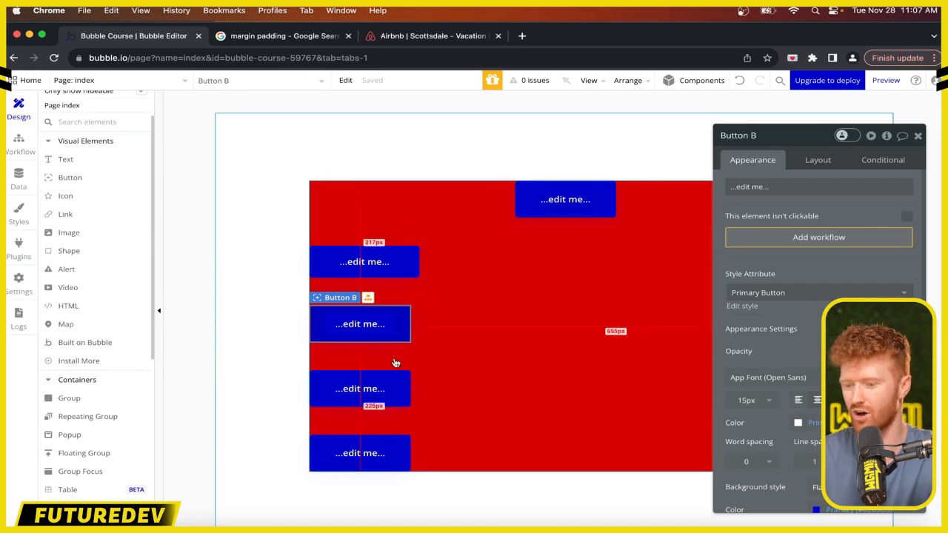
Step: Align Button E horizontally to the right side of the red group and uncover it by shifting its settings window
left_click(369, 263)
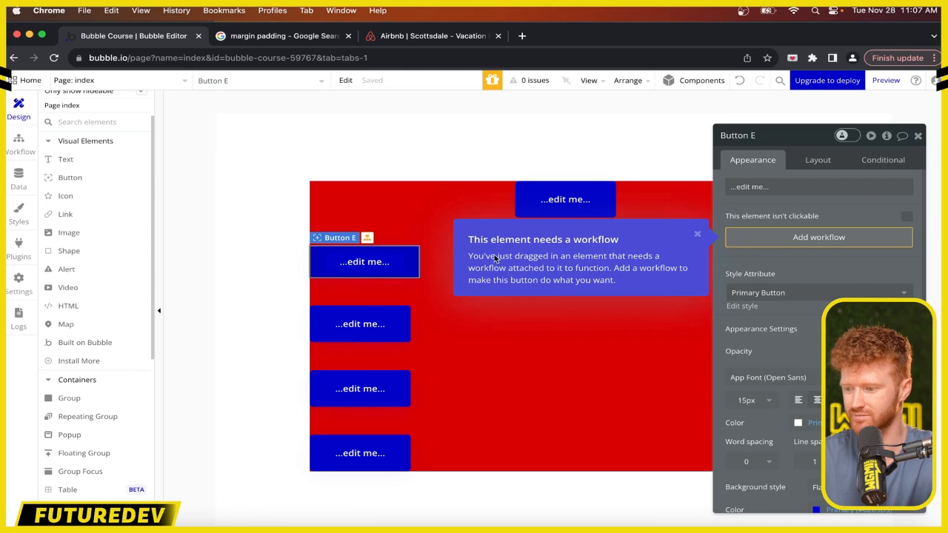
left_click(818, 161)
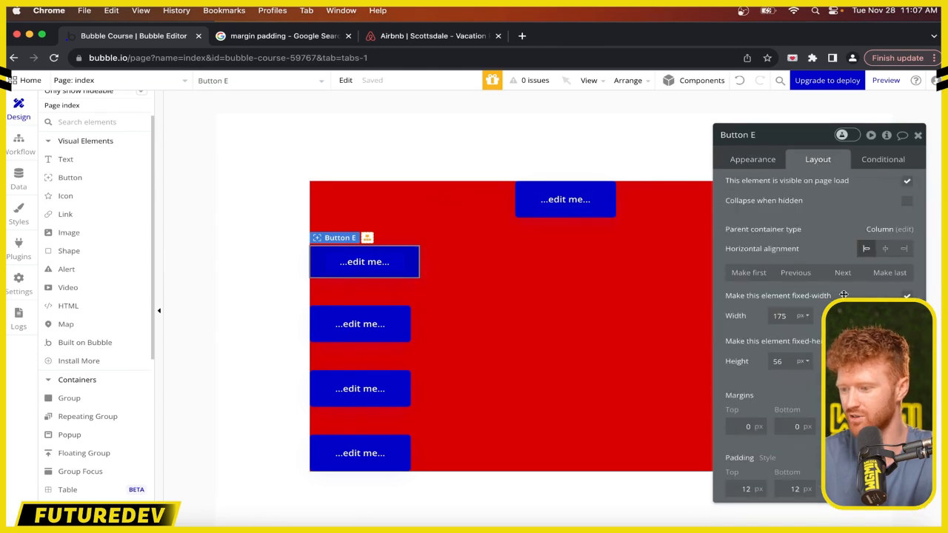
left_click(904, 248)
left_click_drag(808, 142, 832, 130)
Step: Center Button B horizontally in the red group and open the layout settings of Button A below it
left_click(355, 323)
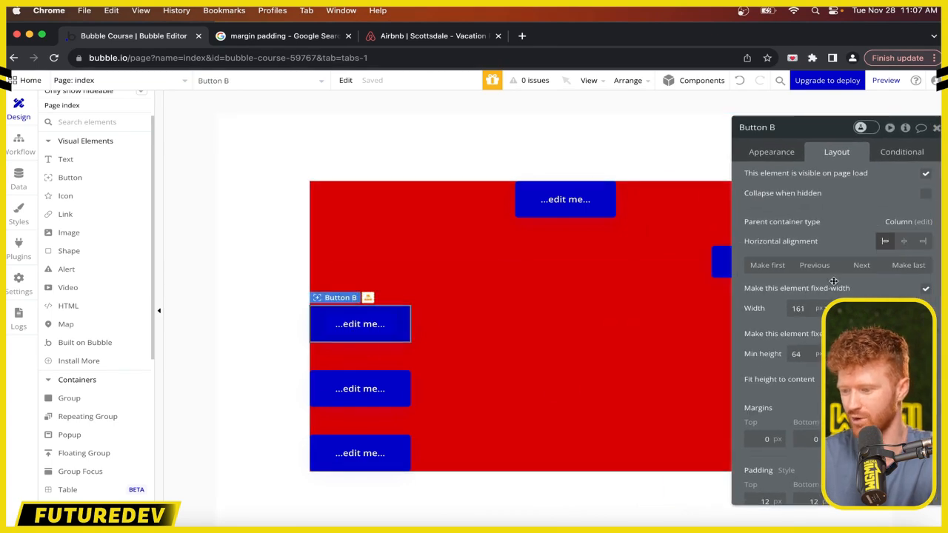
left_click(902, 243)
left_click(365, 397)
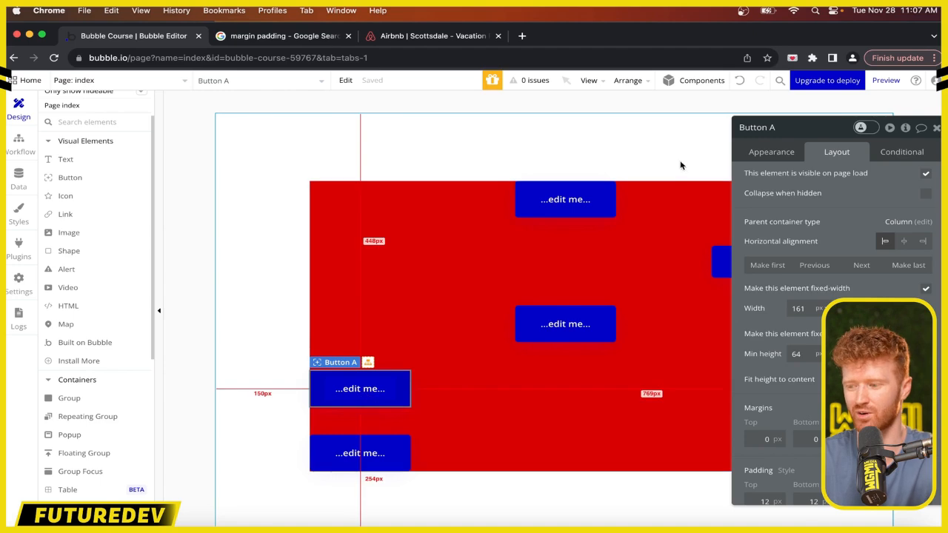
Step: Change the container layout of the red group from Column to Row
left_click(359, 241)
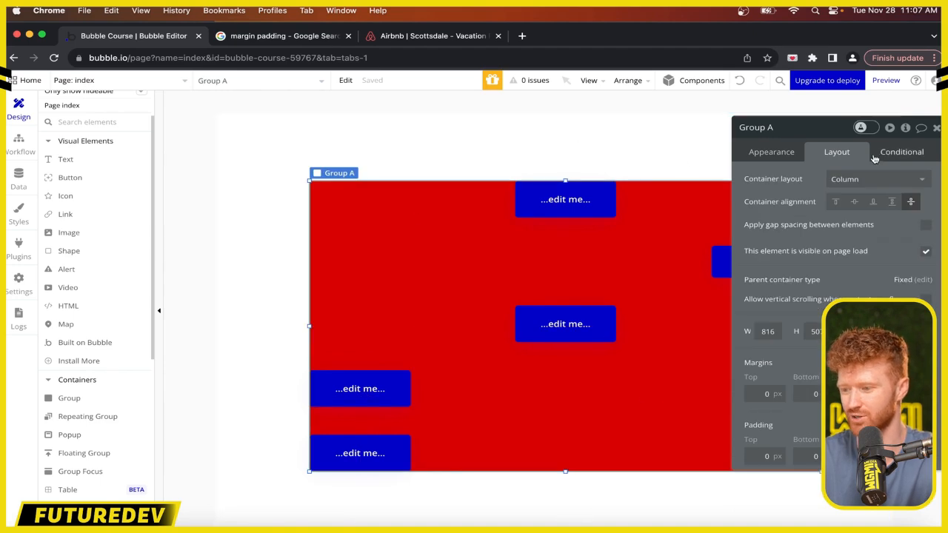
left_click(766, 152)
left_click(834, 154)
left_click(874, 179)
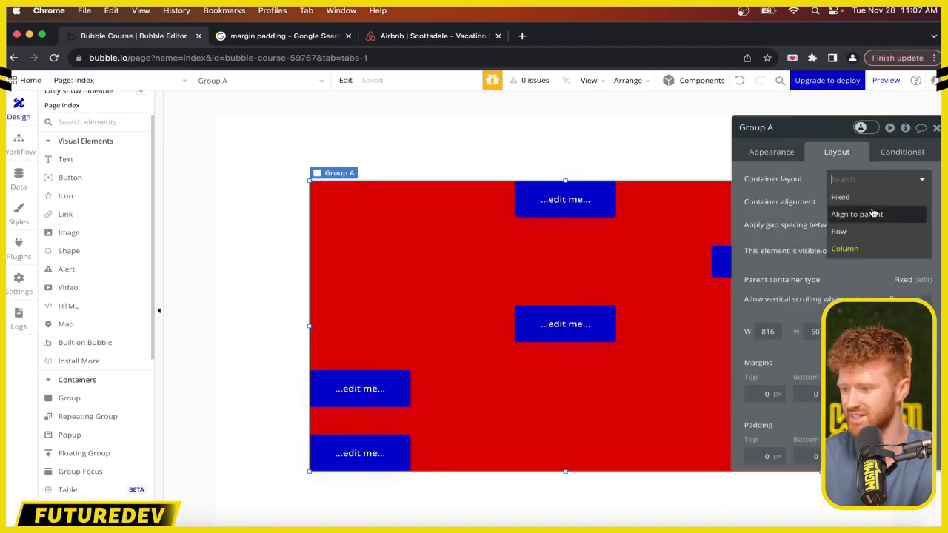
left_click(848, 232)
Step: Clear the red group's settings window off the canvas by moving and closing it, and reselect the group
left_click_drag(823, 137, 141, 121)
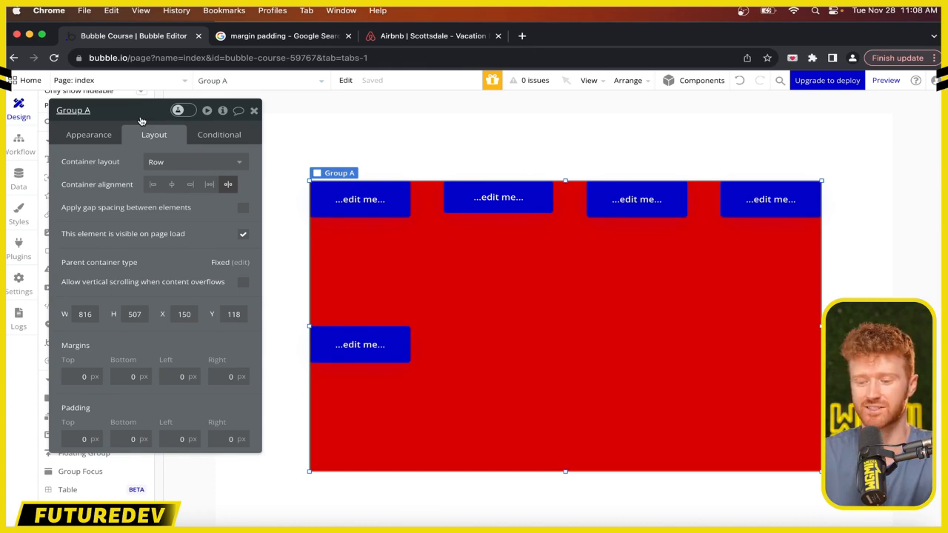
left_click(254, 111)
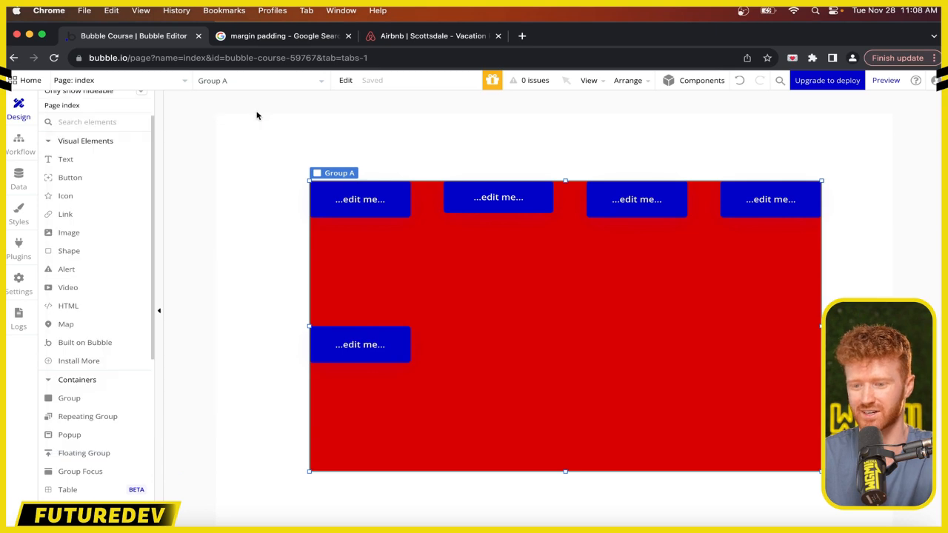
left_click(177, 223)
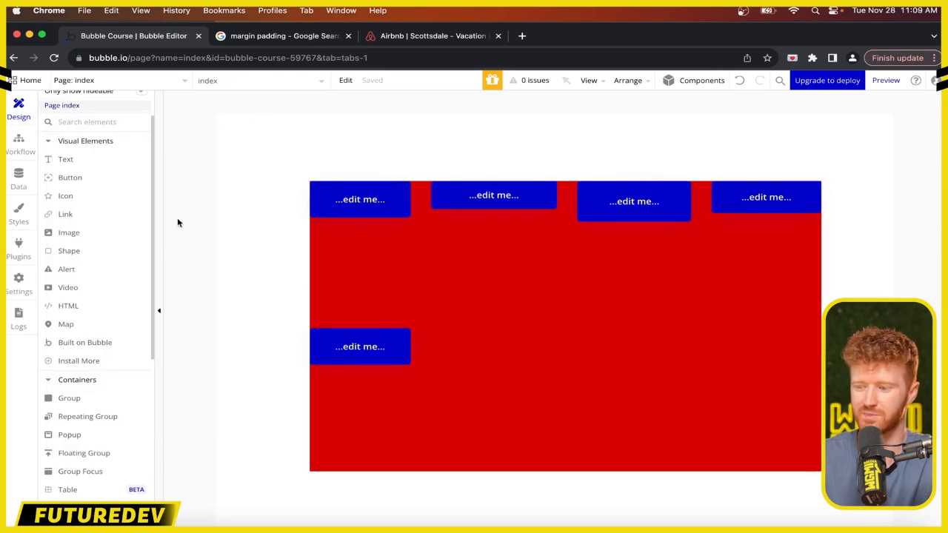
left_click(360, 243)
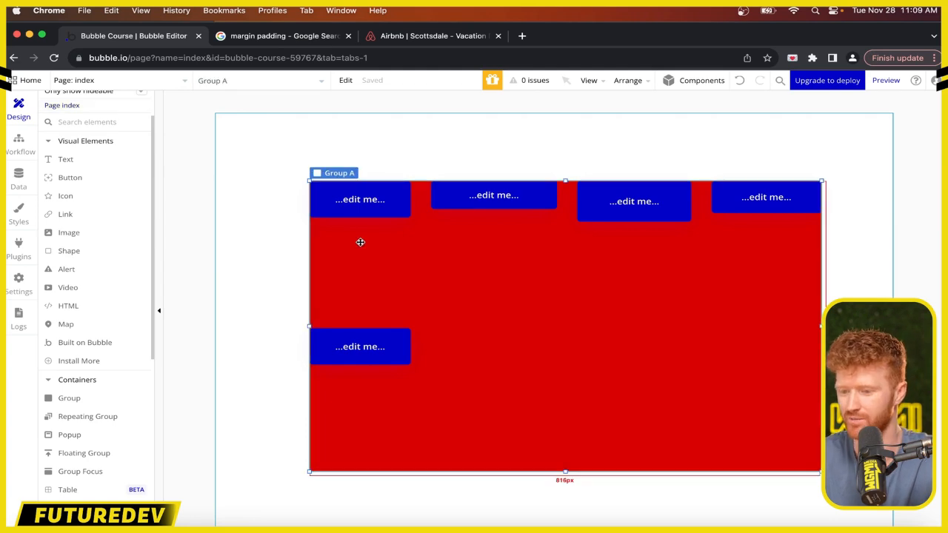